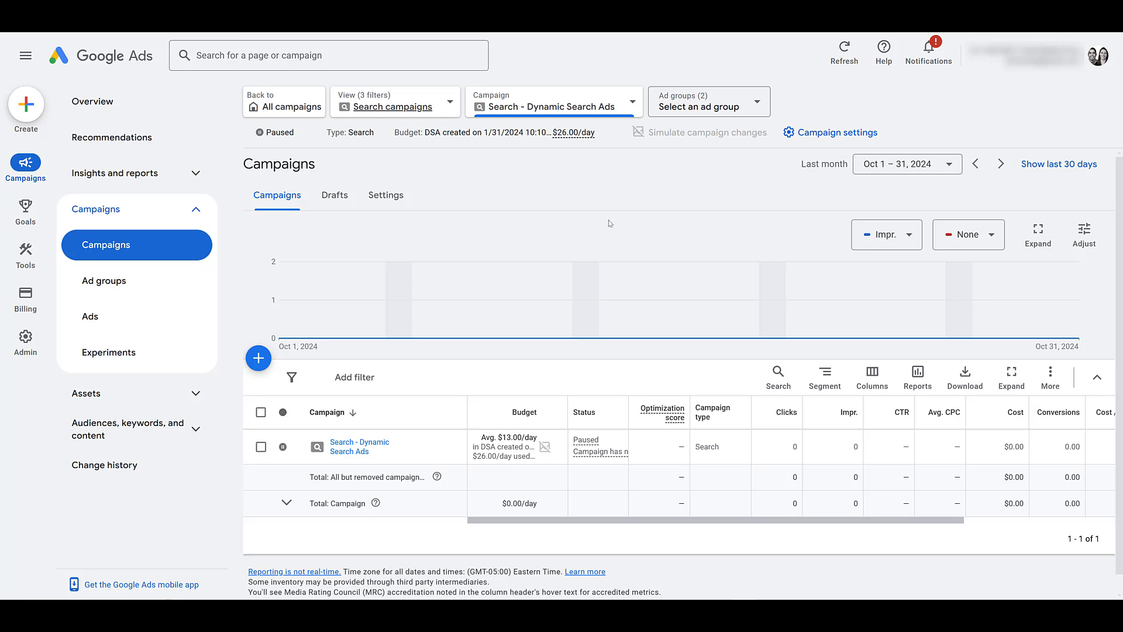
# Open the Search - Dynamic Search Ads campaign to list its Blogs and Courses ad groups
pyautogui.click(354, 446)
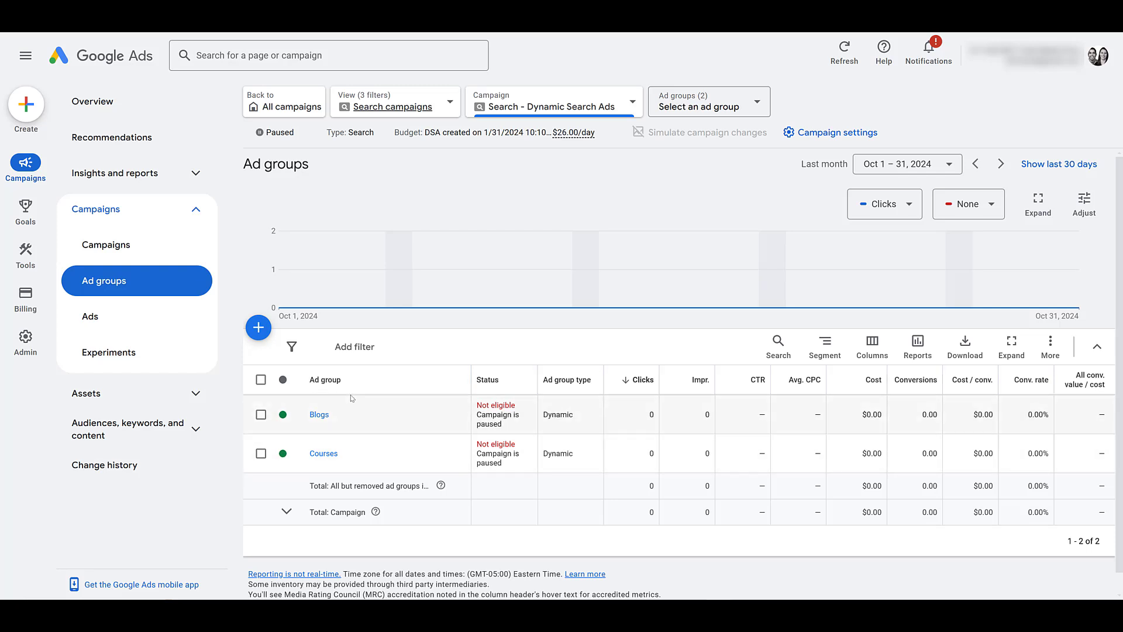
# Create and save a Blogs dynamic ad target for specific webpages where URL contains /blog
pyautogui.click(318, 416)
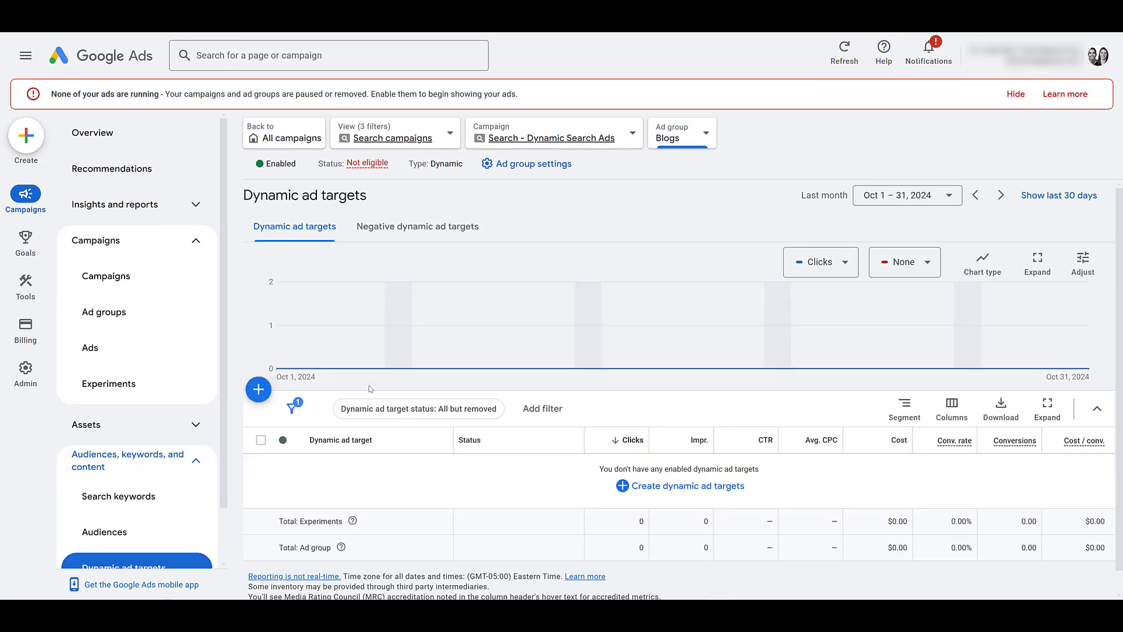
pyautogui.click(706, 491)
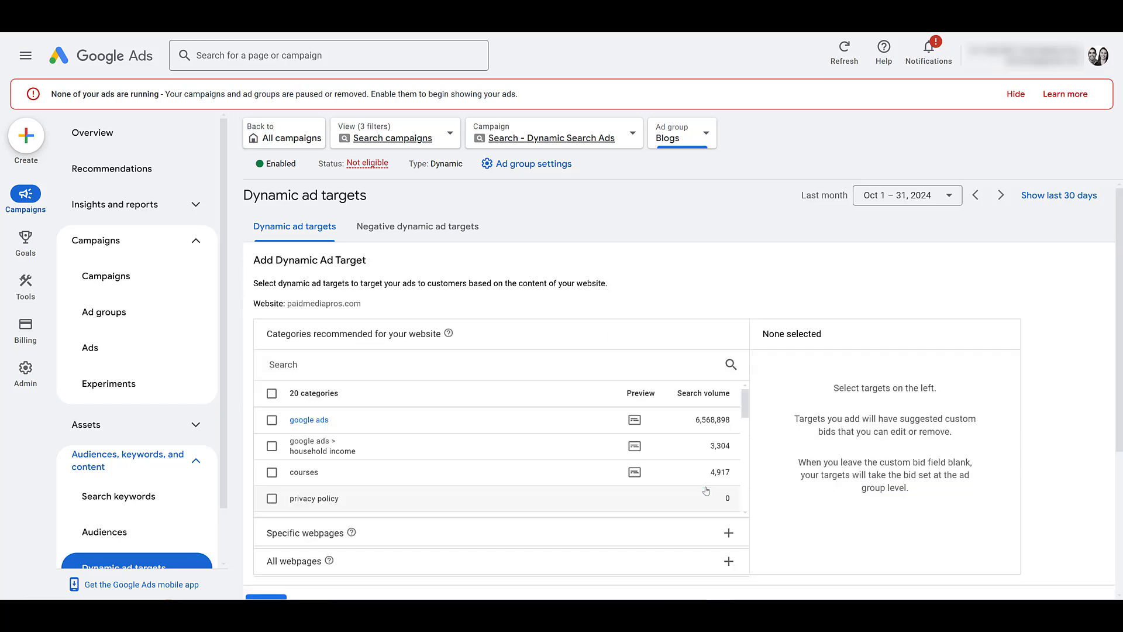
pyautogui.click(548, 538)
pyautogui.click(366, 391)
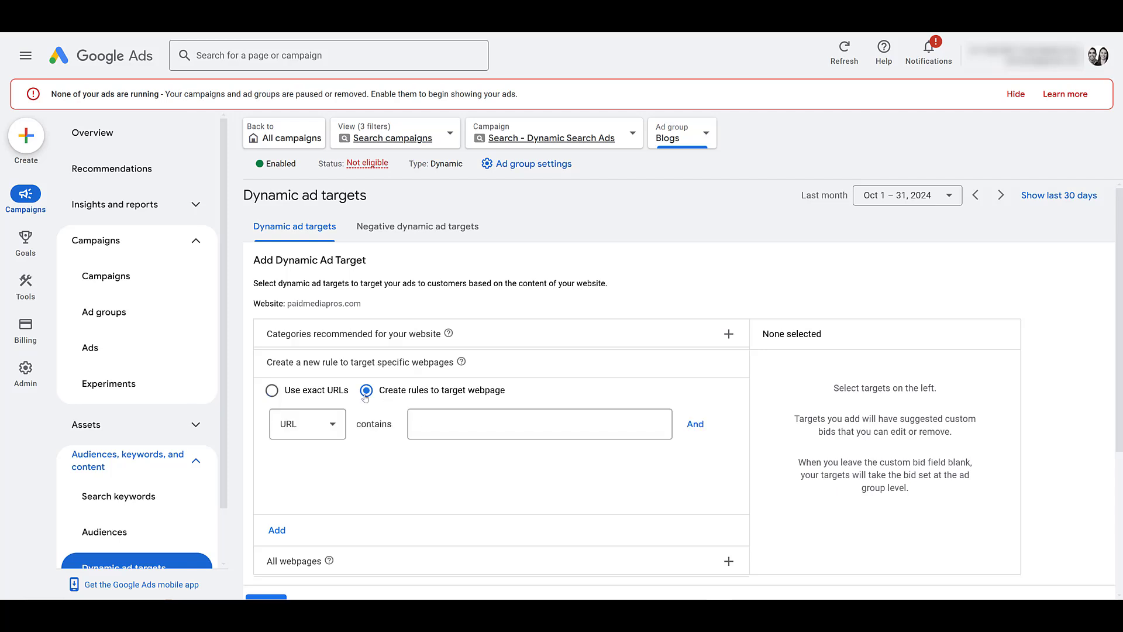
pyautogui.click(473, 425)
pyautogui.write('/blog')
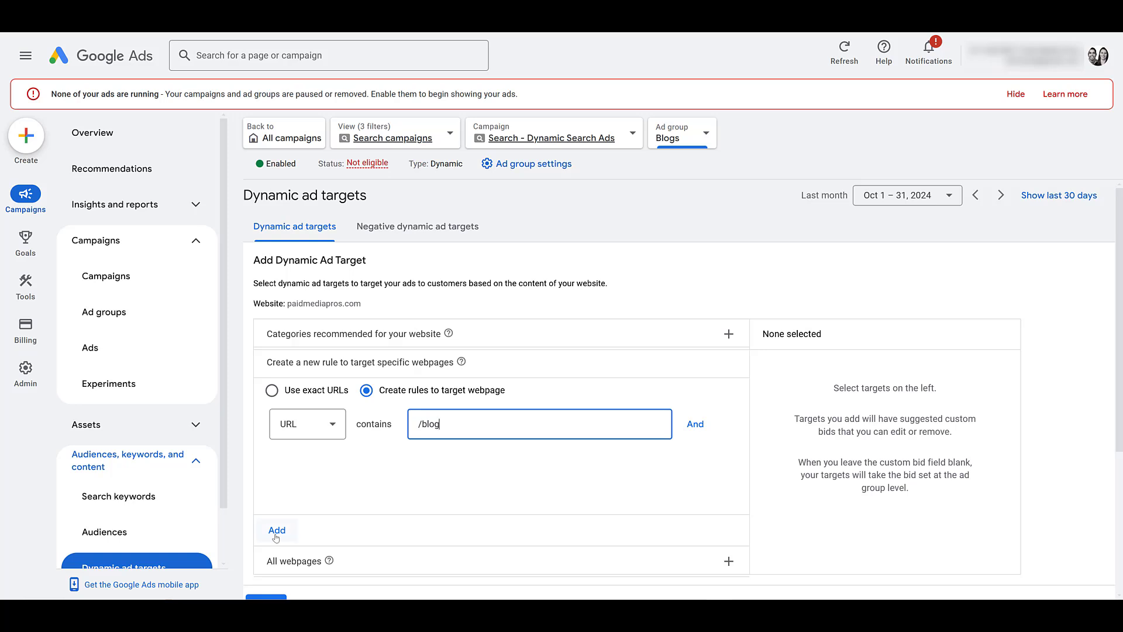
pyautogui.click(276, 531)
pyautogui.scroll(-2, 274, 515)
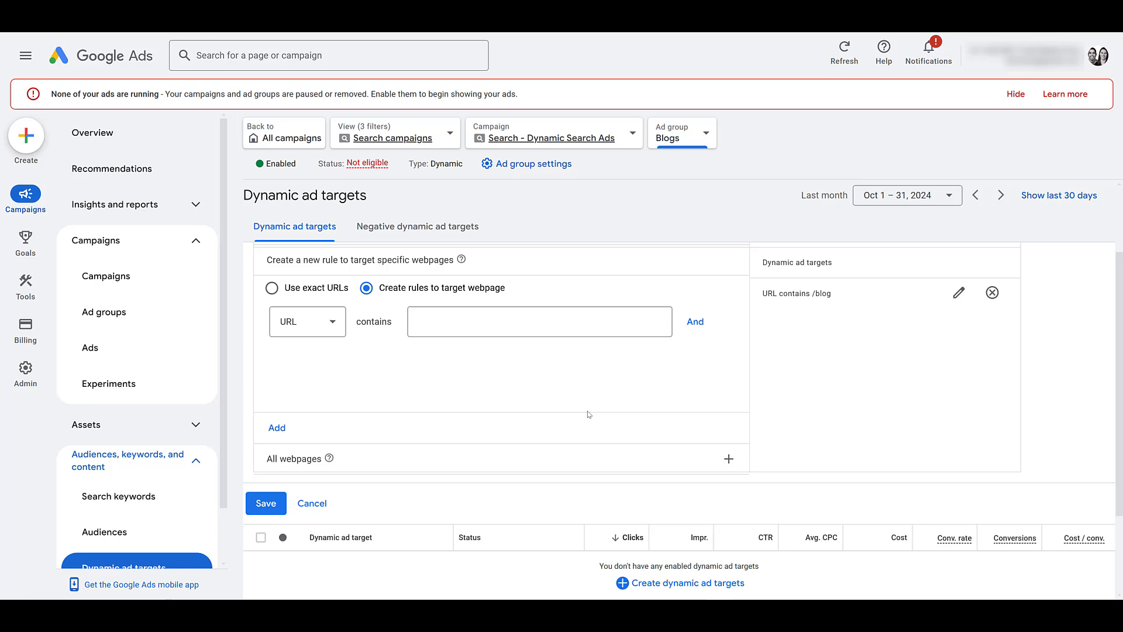
pyautogui.click(270, 502)
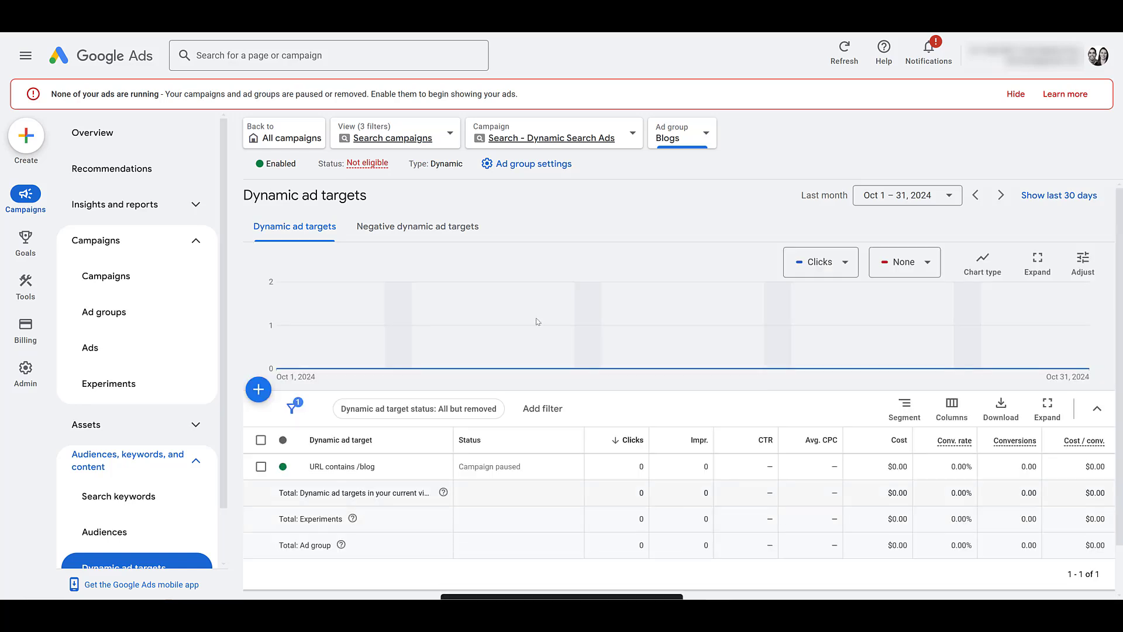
# Add a URL contains /courses dynamic ad target to Courses, then return to the ad groups list
pyautogui.click(673, 143)
pyautogui.click(685, 193)
pyautogui.click(643, 486)
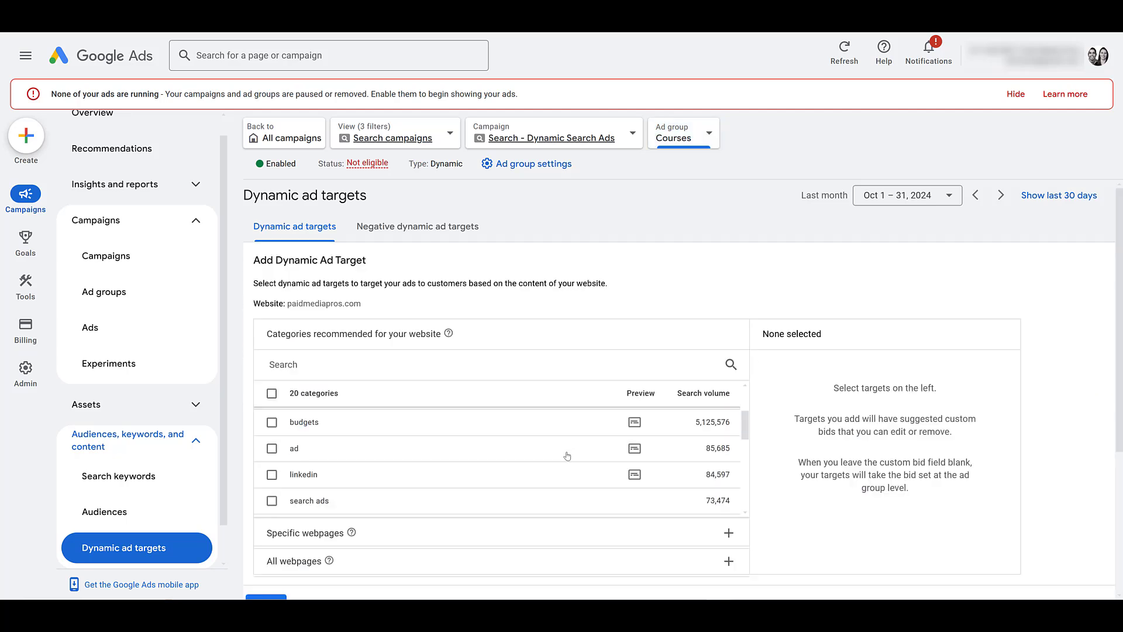
pyautogui.click(433, 535)
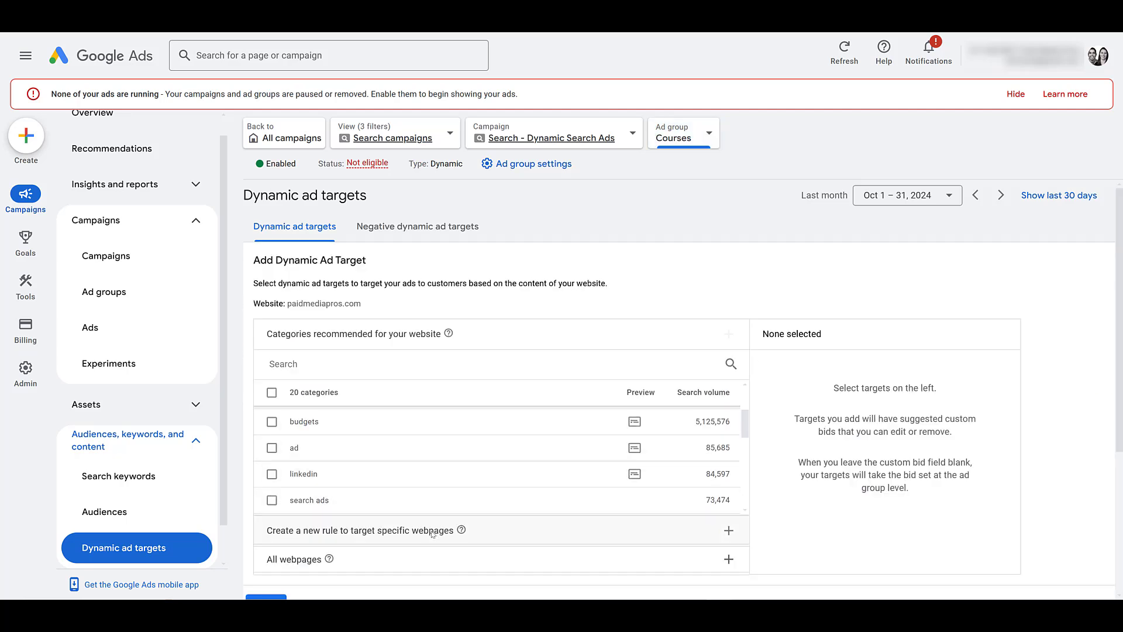
pyautogui.click(451, 421)
pyautogui.write('/courses')
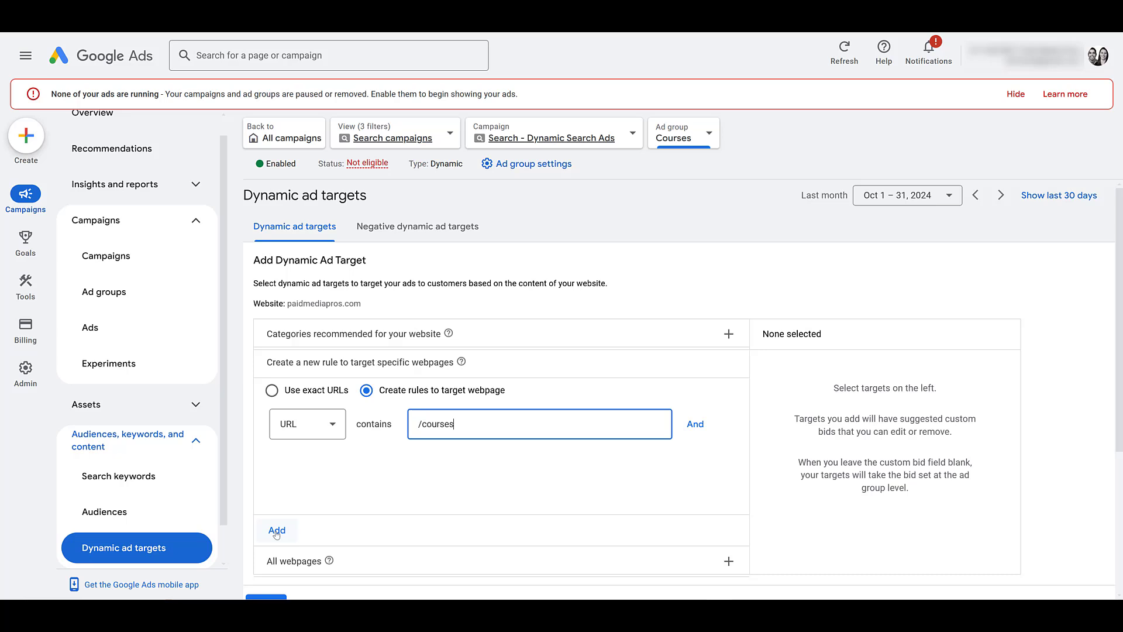
pyautogui.click(277, 530)
pyautogui.scroll(-4, 328, 497)
pyautogui.click(267, 451)
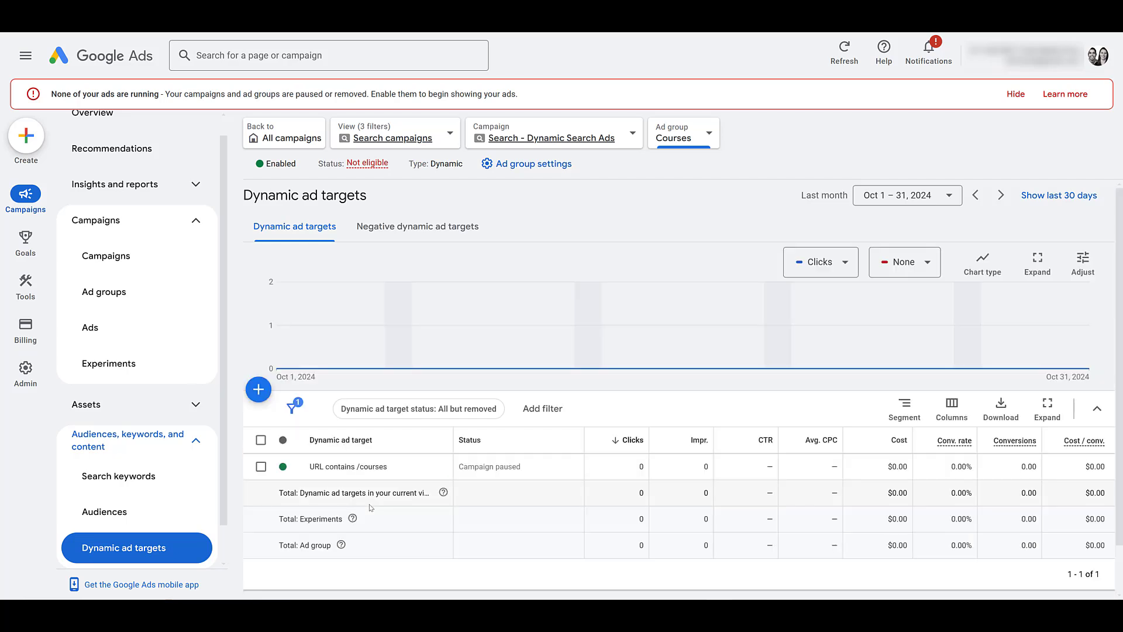
pyautogui.click(138, 295)
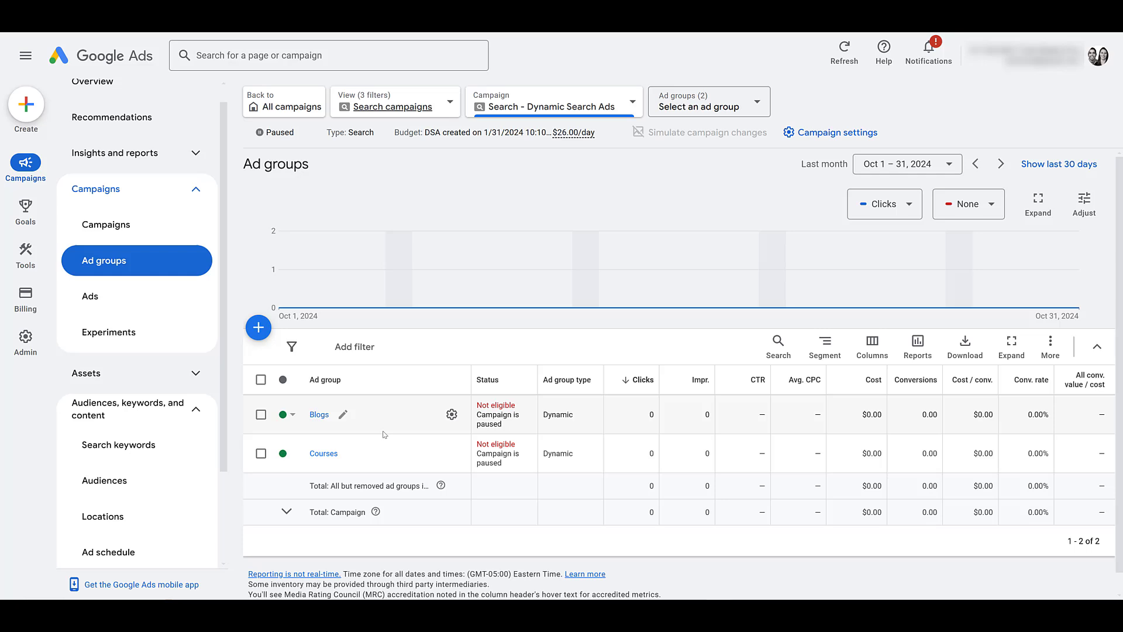
# Save a second Blogs dynamic ad target requiring URL contains /blog and URL contains facebook
pyautogui.click(319, 417)
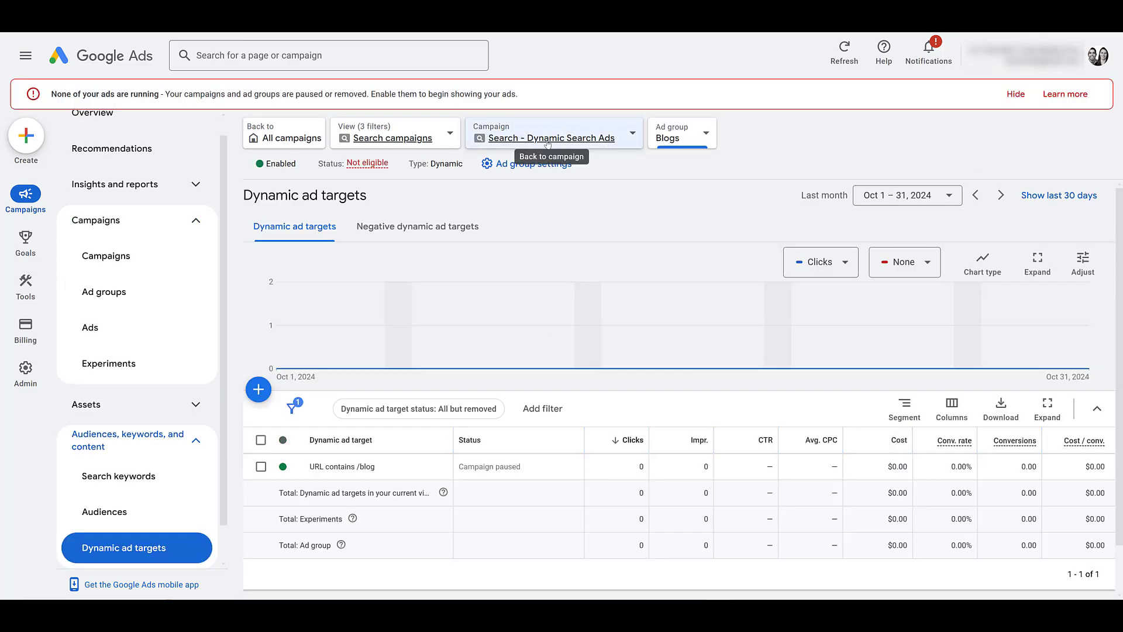
pyautogui.click(258, 389)
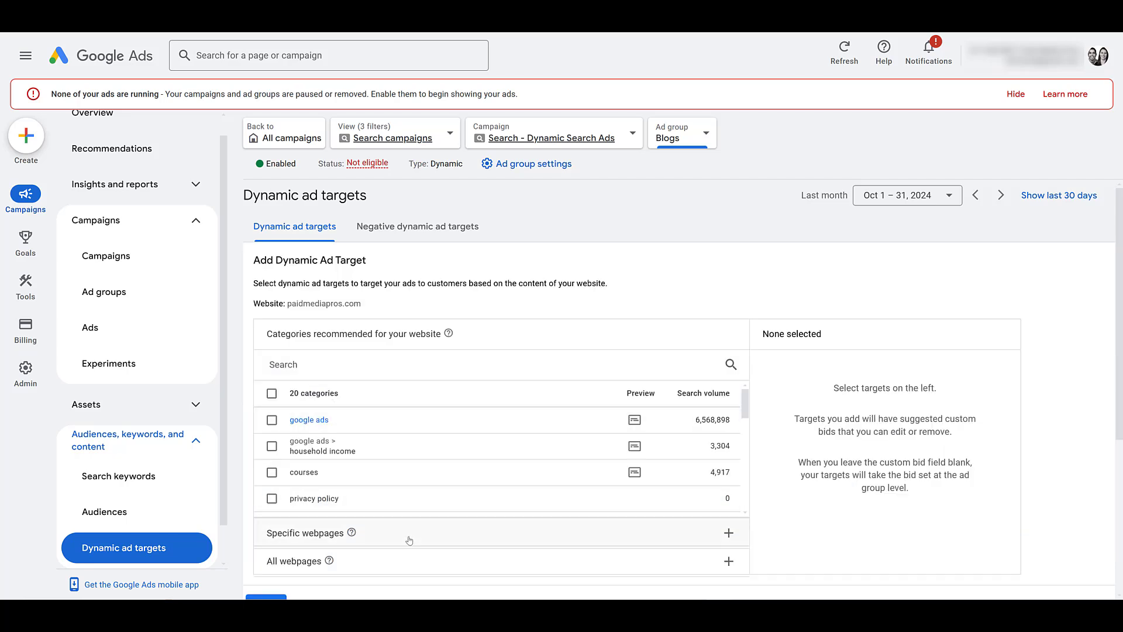
pyautogui.click(409, 540)
pyautogui.click(428, 419)
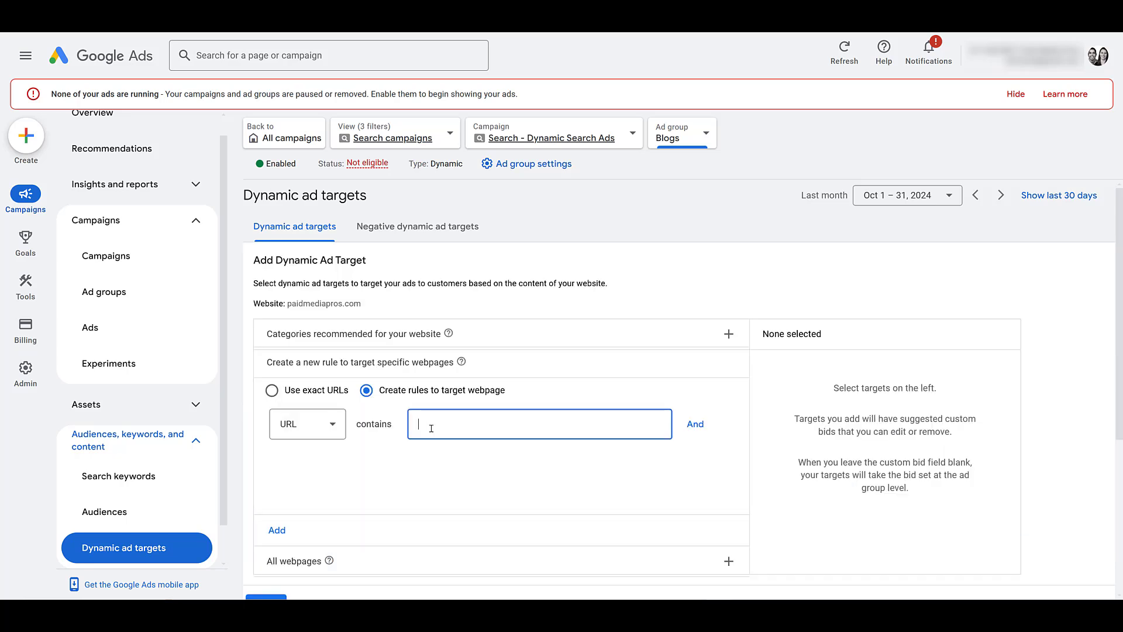
pyautogui.write('/blog')
pyautogui.click(695, 424)
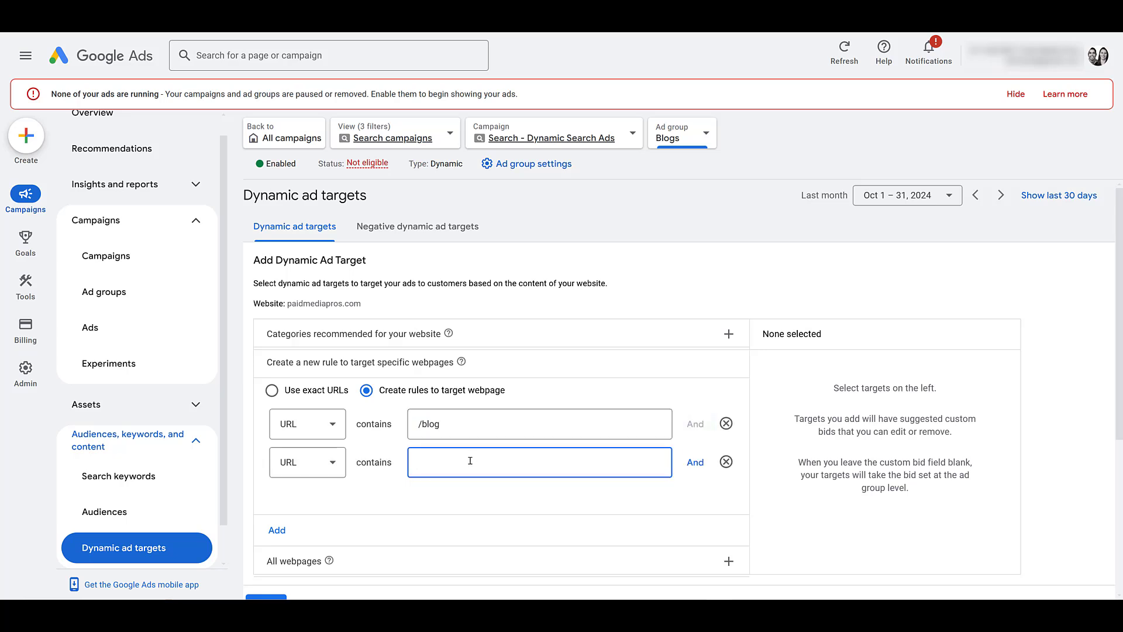
pyautogui.write('facebook')
pyautogui.click(277, 530)
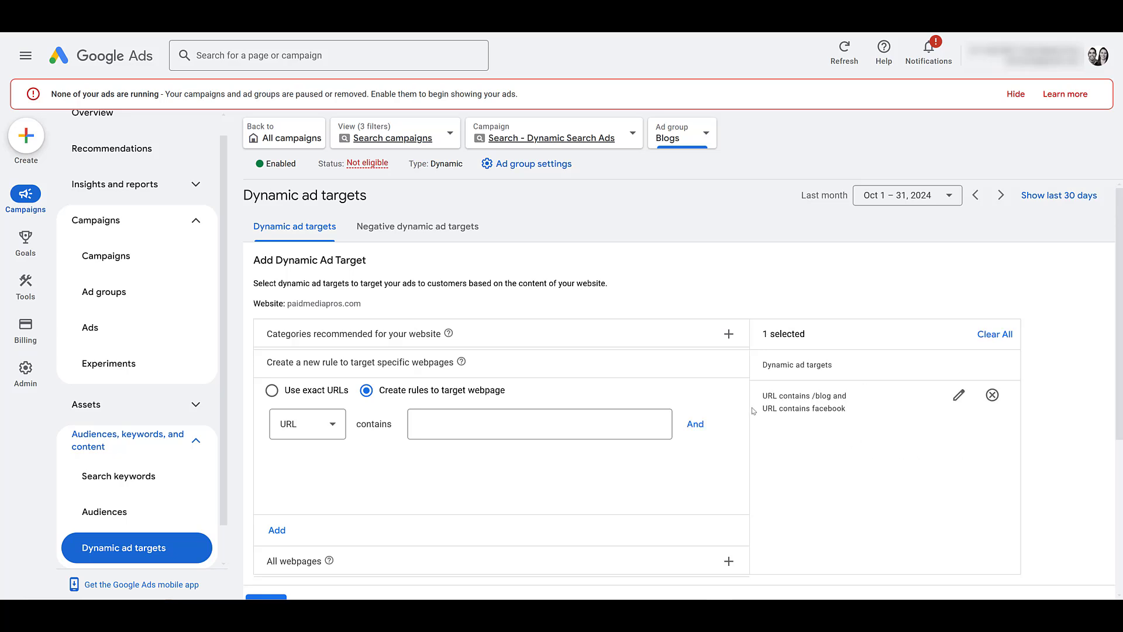
pyautogui.scroll(-1, 345, 547)
pyautogui.click(266, 554)
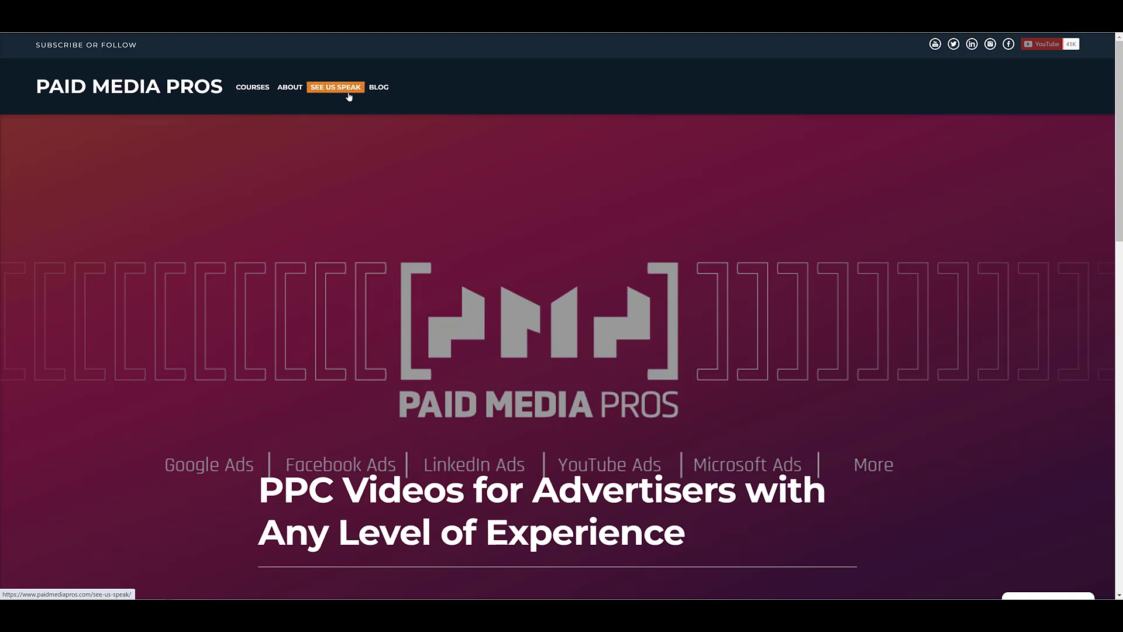
# Browse the paidmediapros.com About page, then view the DSA Placeholder campaign's negative dynamic ad targets
pyautogui.click(284, 89)
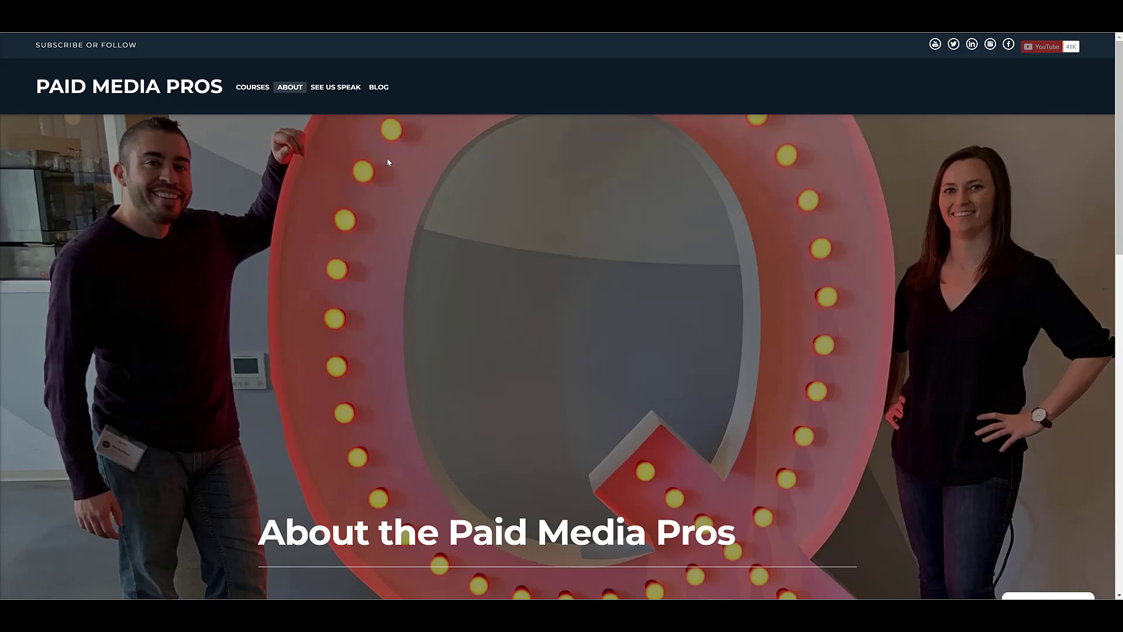
pyautogui.scroll(-15, 387, 161)
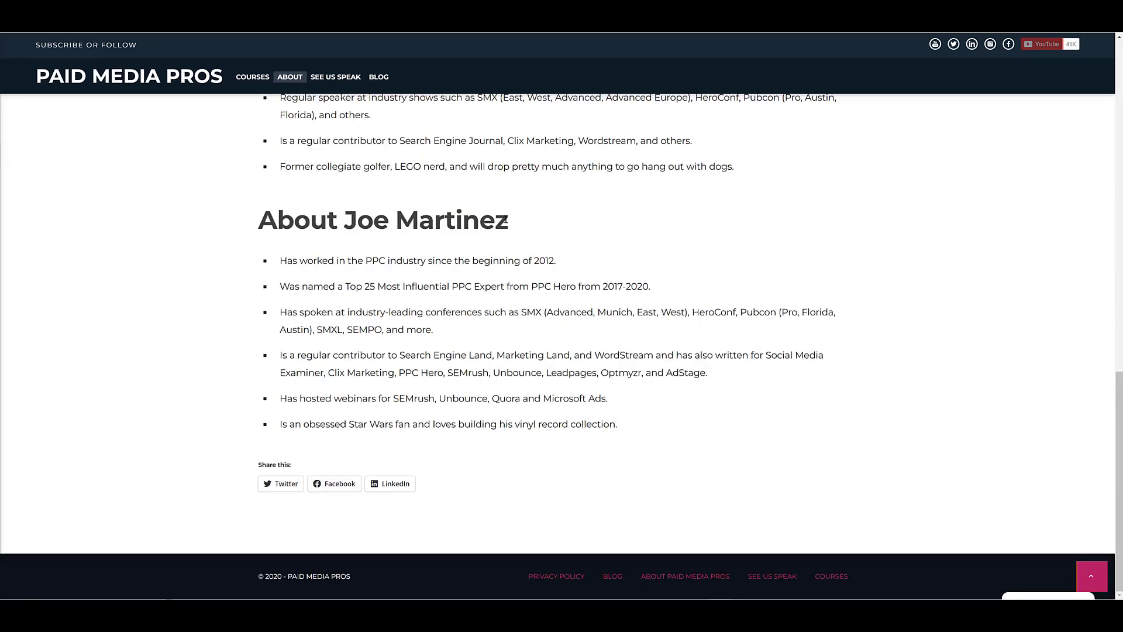
pyautogui.scroll(15, 524, 224)
pyautogui.scroll(-15, 524, 225)
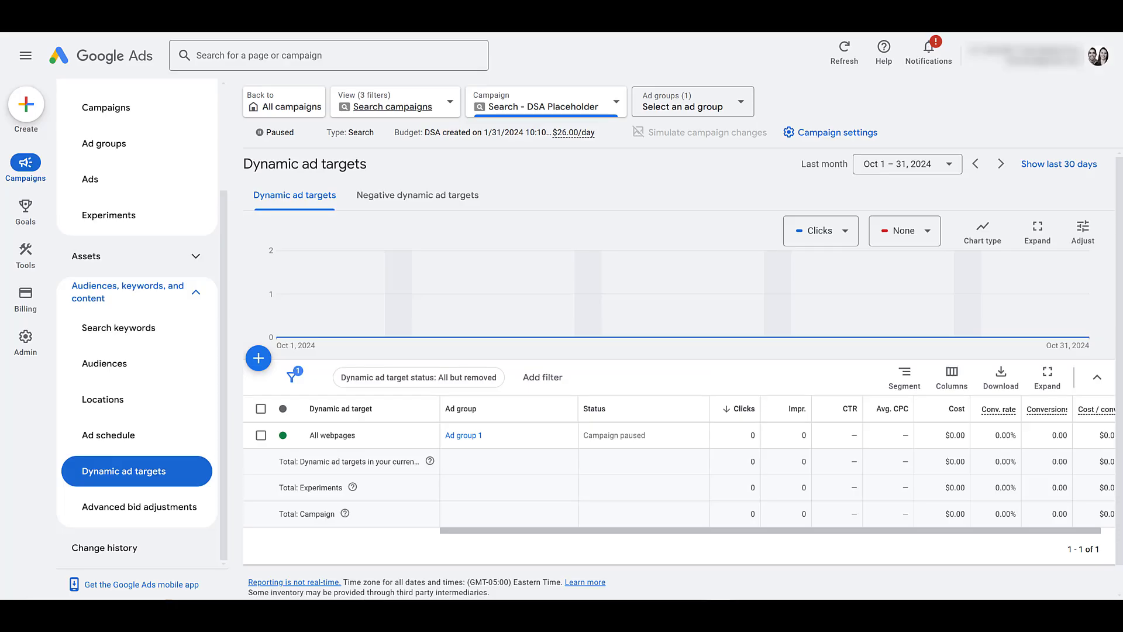
pyautogui.click(424, 199)
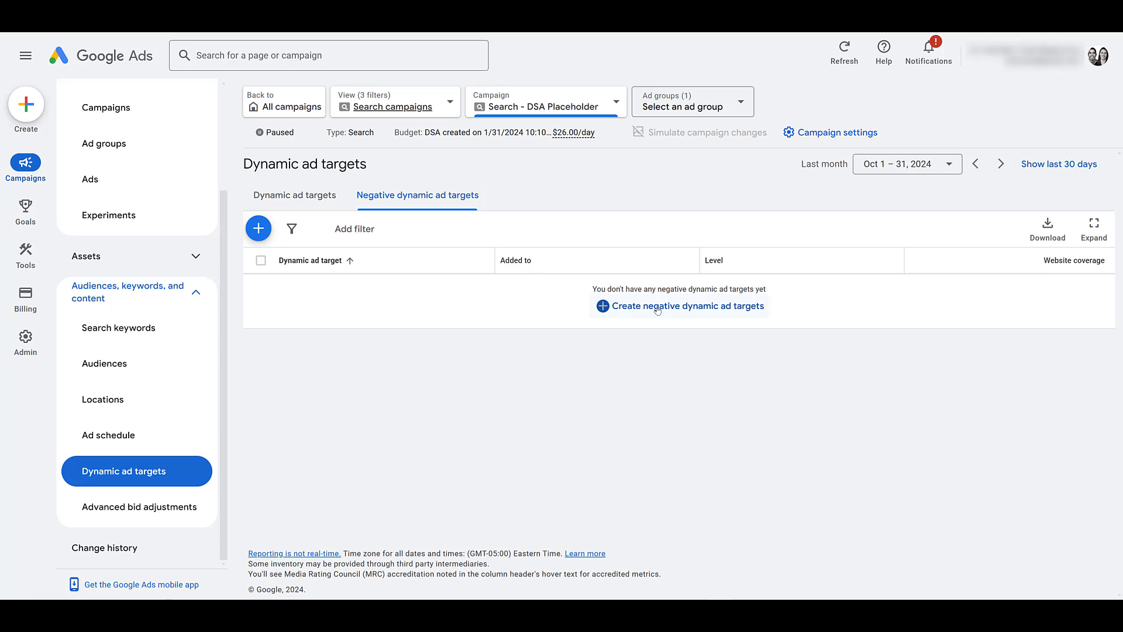
# Start an ad group-level negative target for Ad group 1 with a URL contains privacy rule
pyautogui.click(658, 310)
pyautogui.click(337, 260)
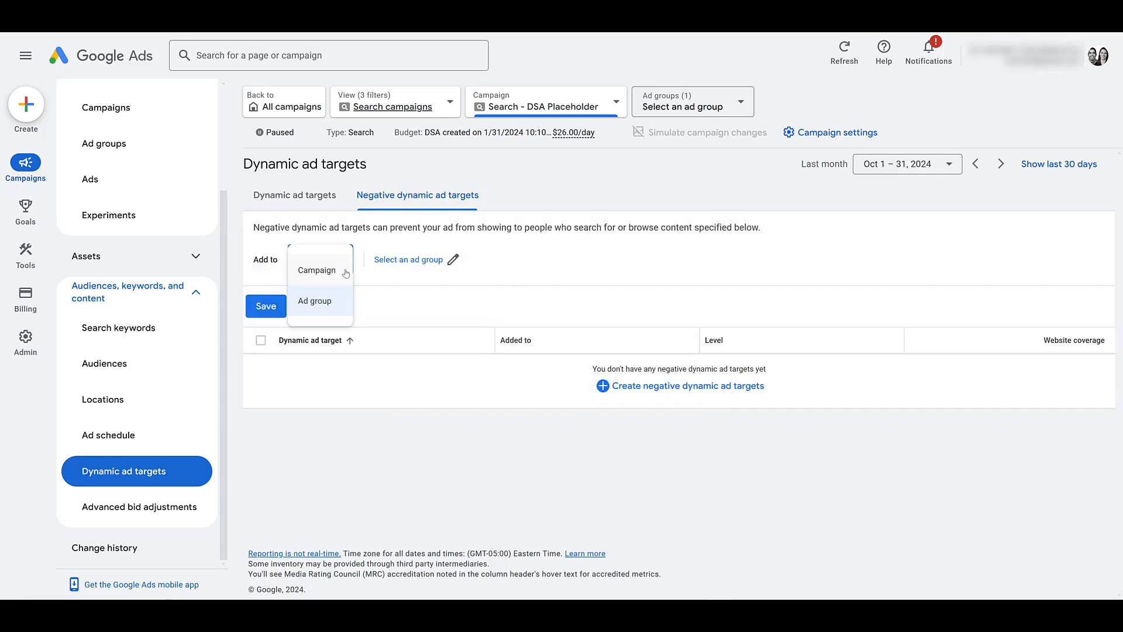
pyautogui.click(342, 300)
pyautogui.click(414, 301)
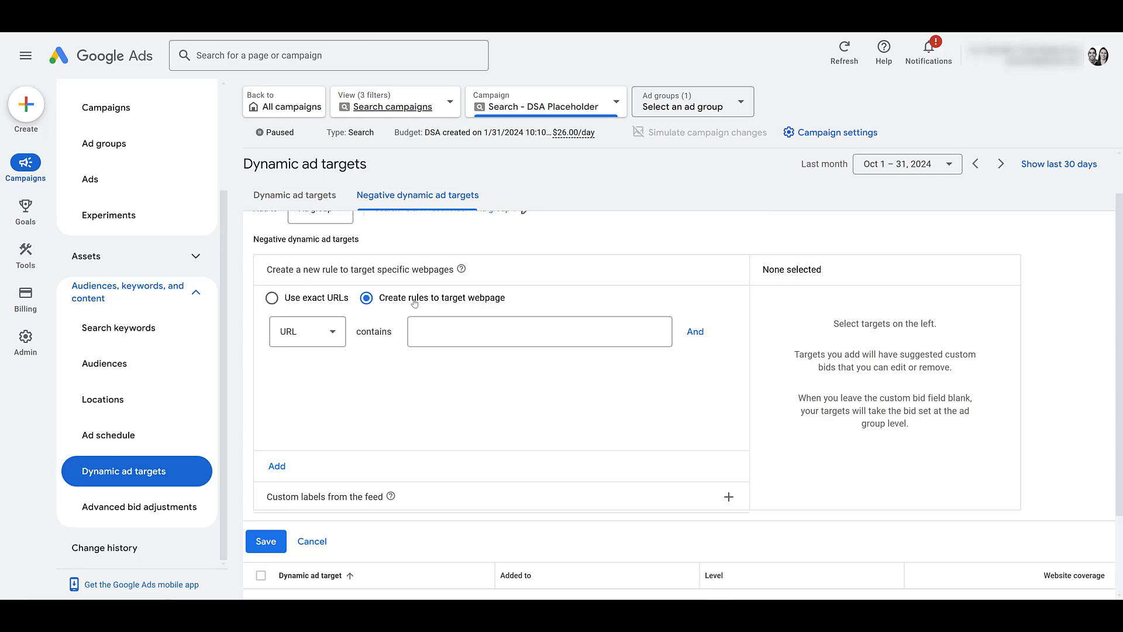
pyautogui.click(442, 327)
pyautogui.write('privacy')
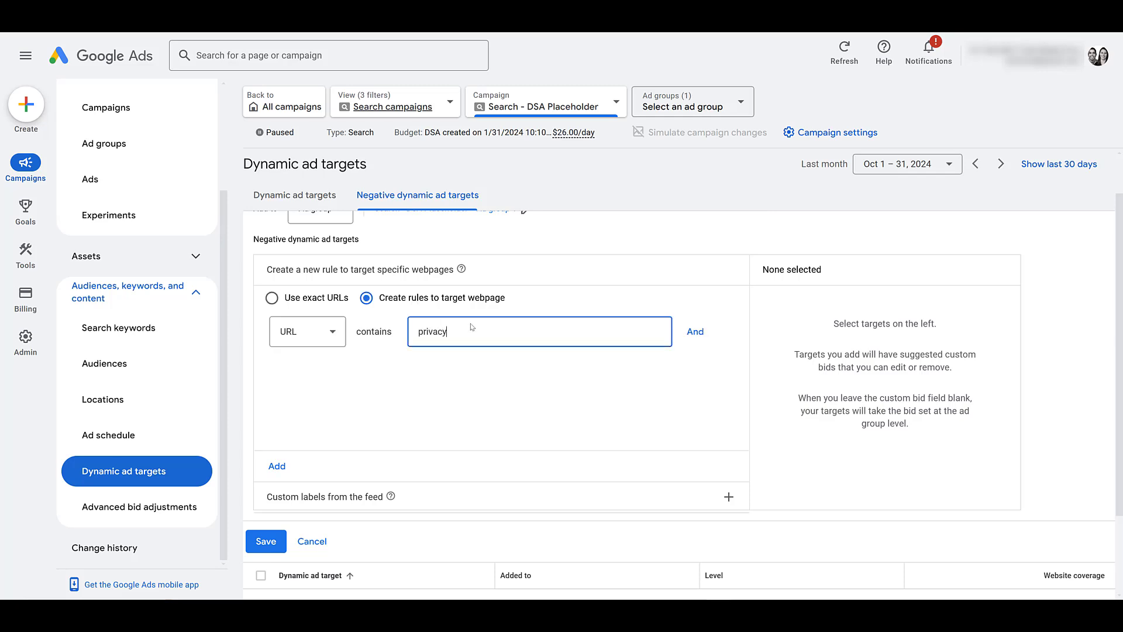
pyautogui.click(273, 469)
# Add URL contains rules for about-us, terms and job-openings, and save the four exclusions
pyautogui.write('about-us')
pyautogui.click(280, 471)
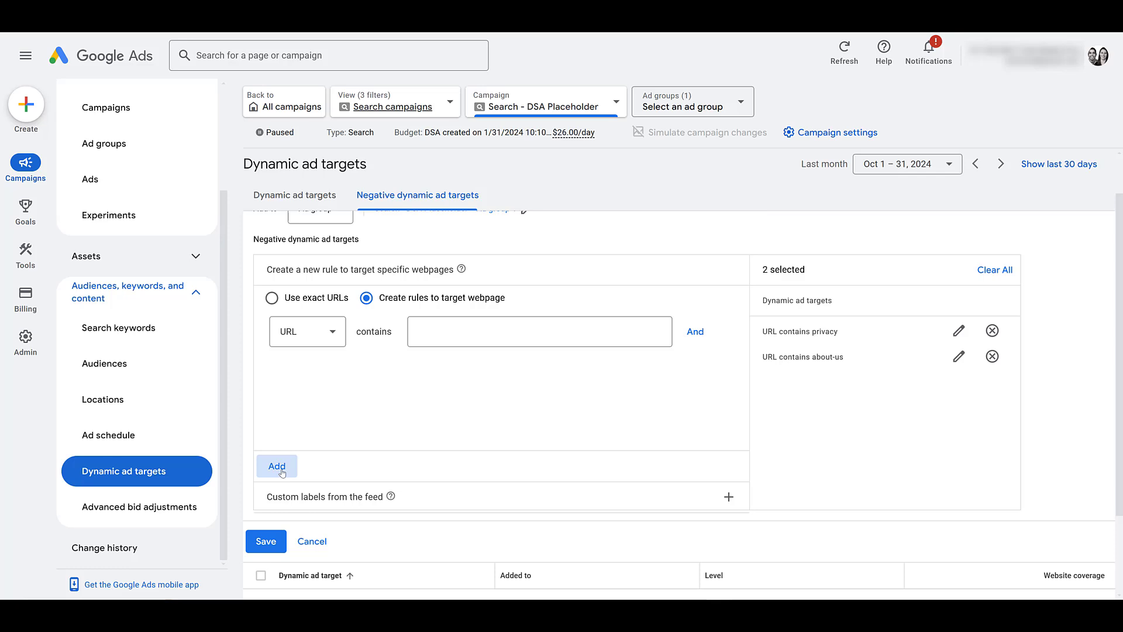
pyautogui.click(478, 331)
pyautogui.write('terms')
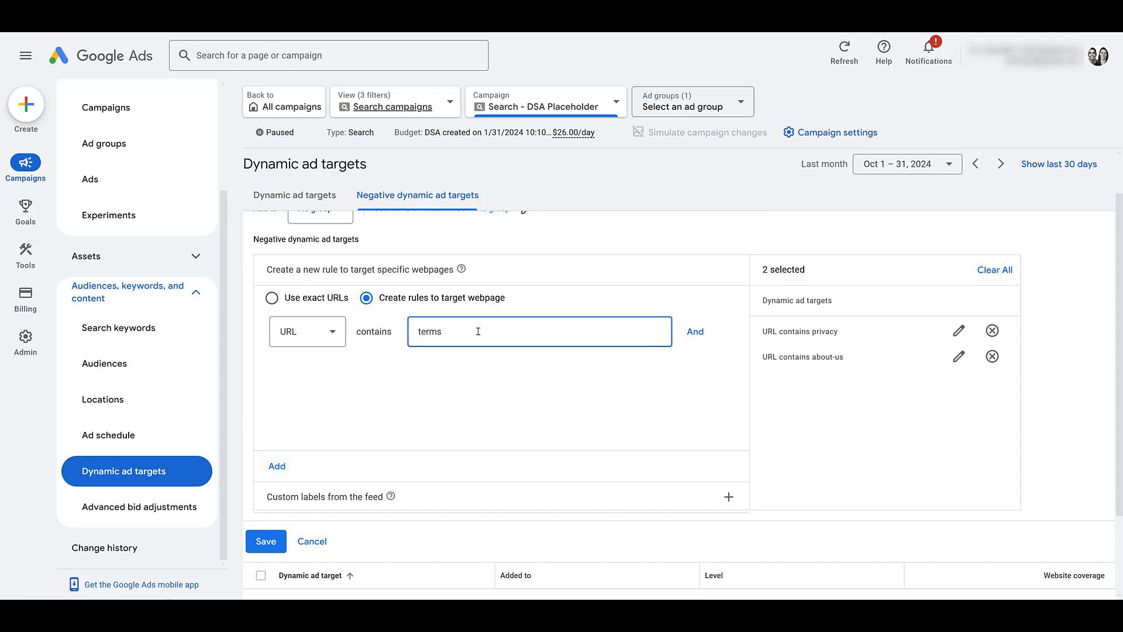
pyautogui.click(275, 471)
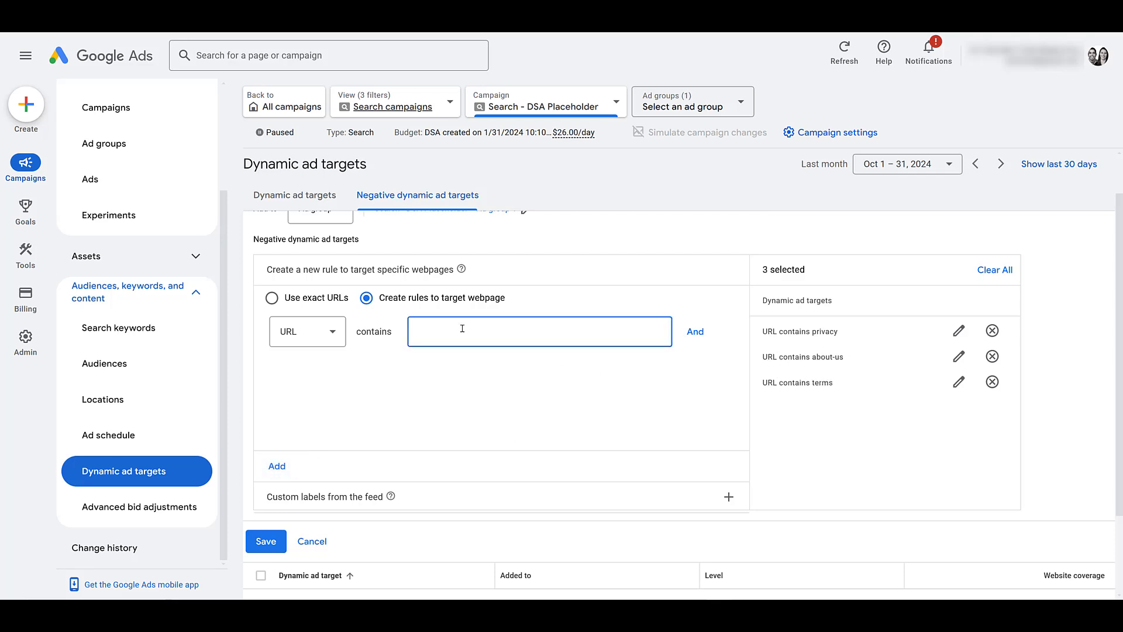
pyautogui.write('job-openings')
pyautogui.click(277, 466)
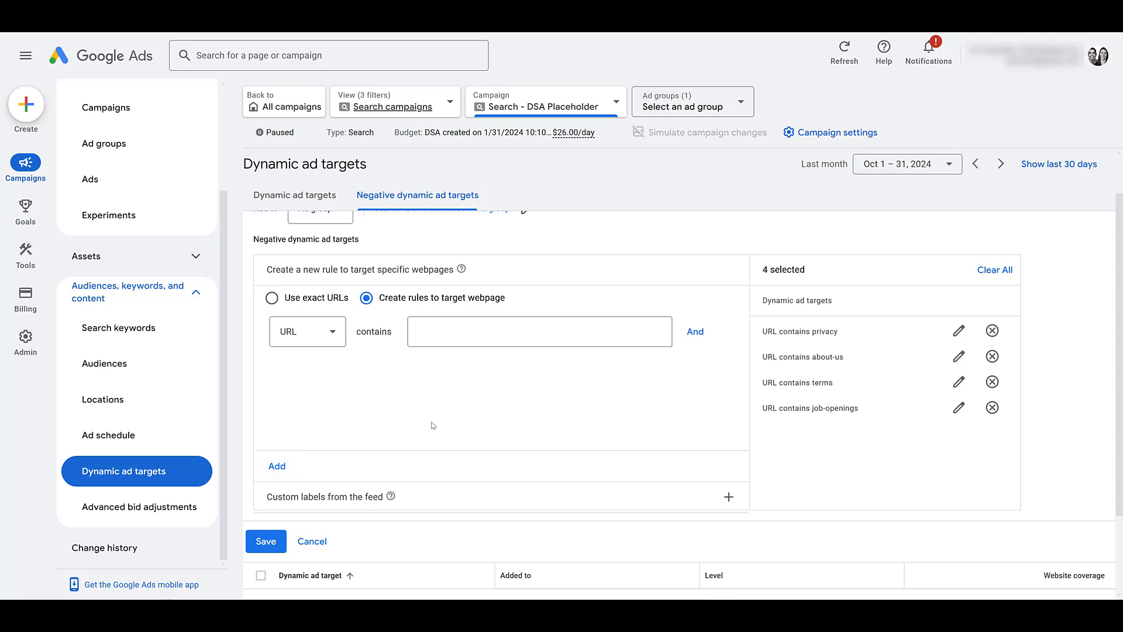
pyautogui.click(266, 541)
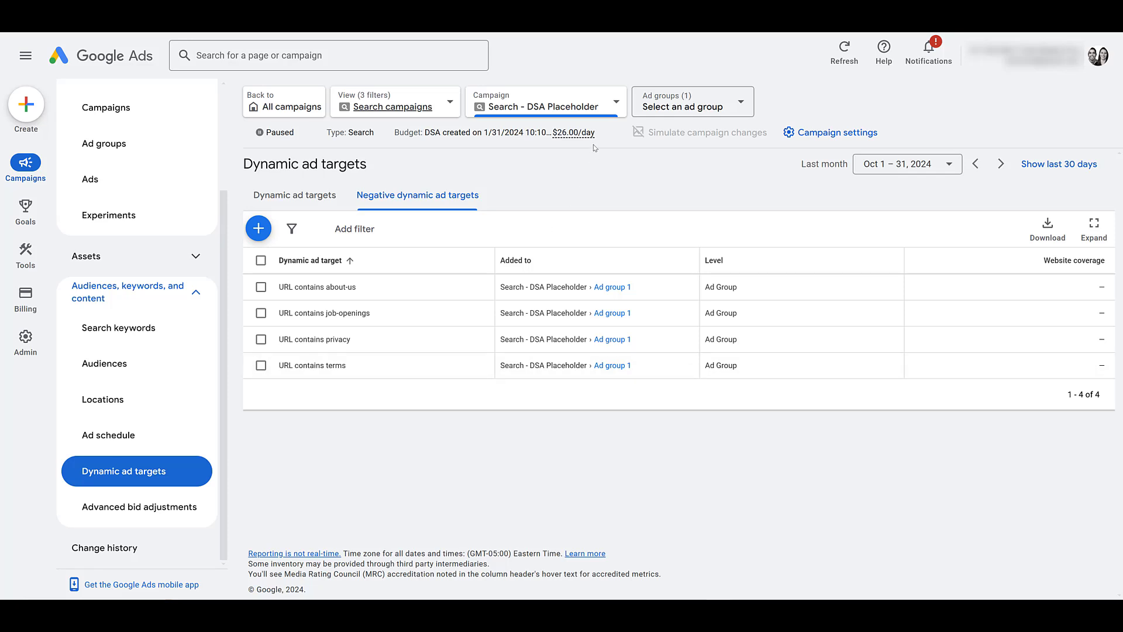
# Switch the view to the Search - Dynamic Search Ads campaign's Blogs ad group
pyautogui.click(599, 109)
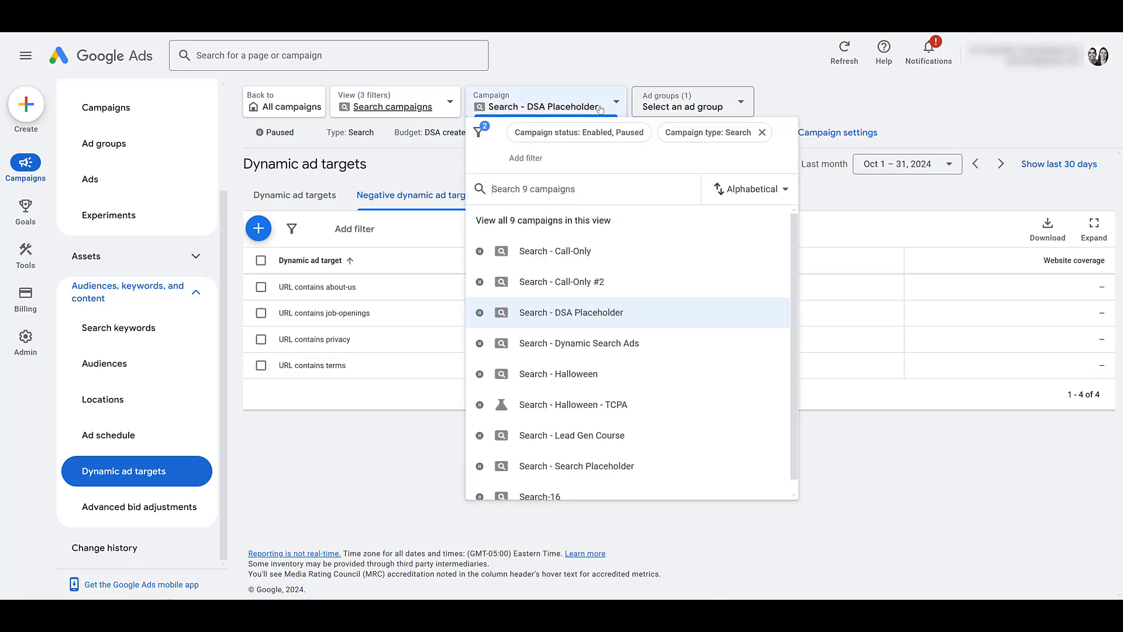
pyautogui.click(620, 346)
pyautogui.click(715, 228)
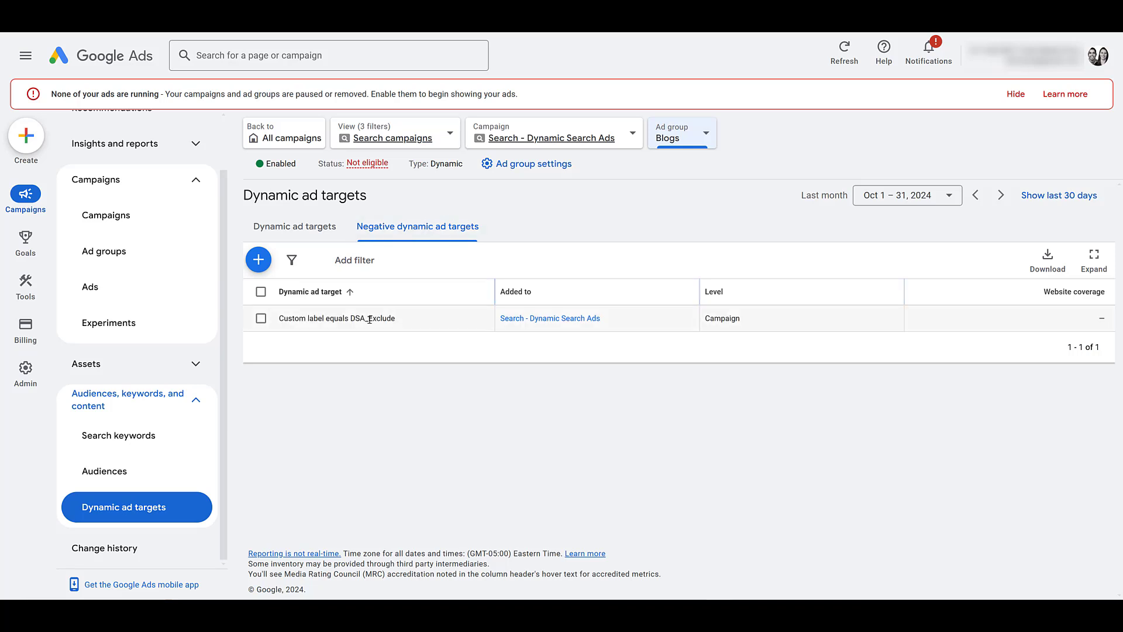
# Save negative dynamic ad targets for Blogs with URL contains snapchat and URL contains 2012
pyautogui.click(258, 259)
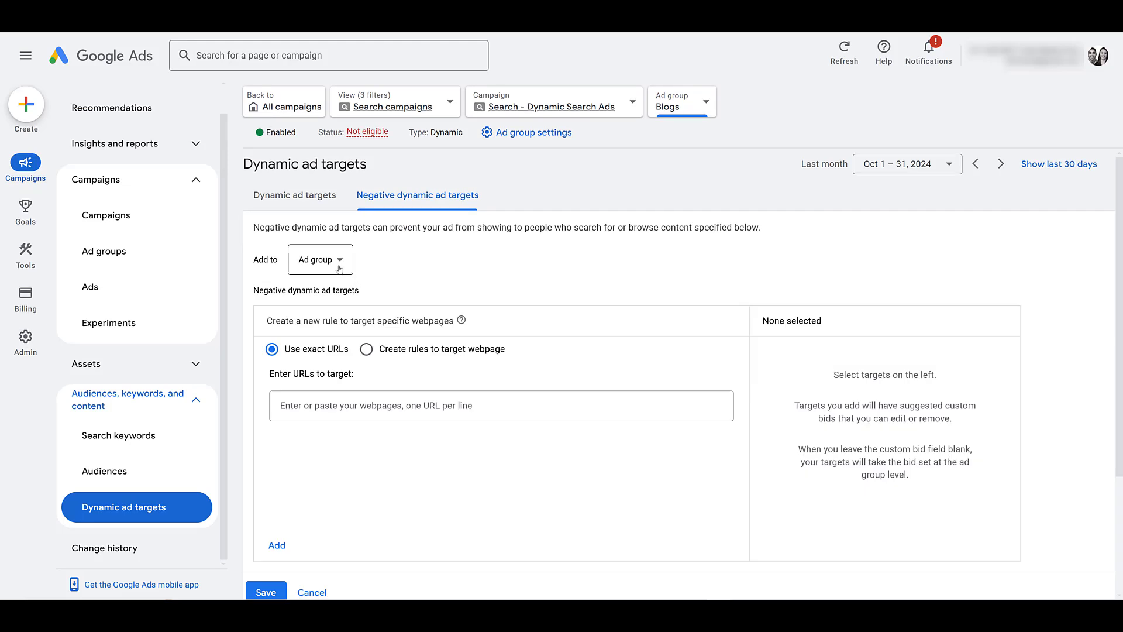
pyautogui.click(367, 345)
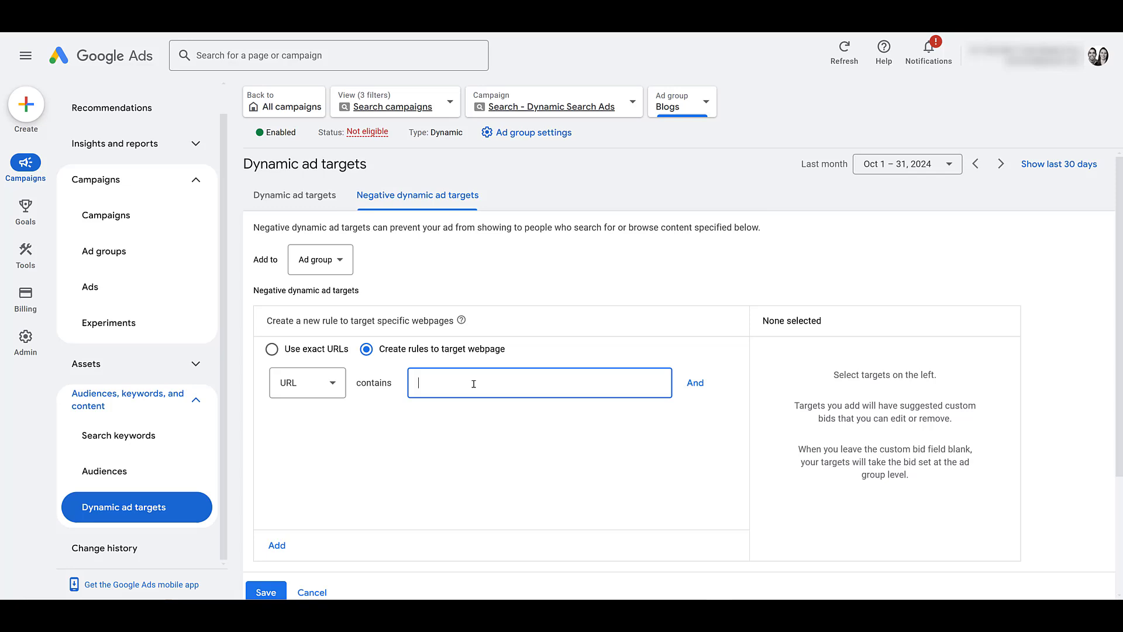
pyautogui.write('snapchat')
pyautogui.click(277, 545)
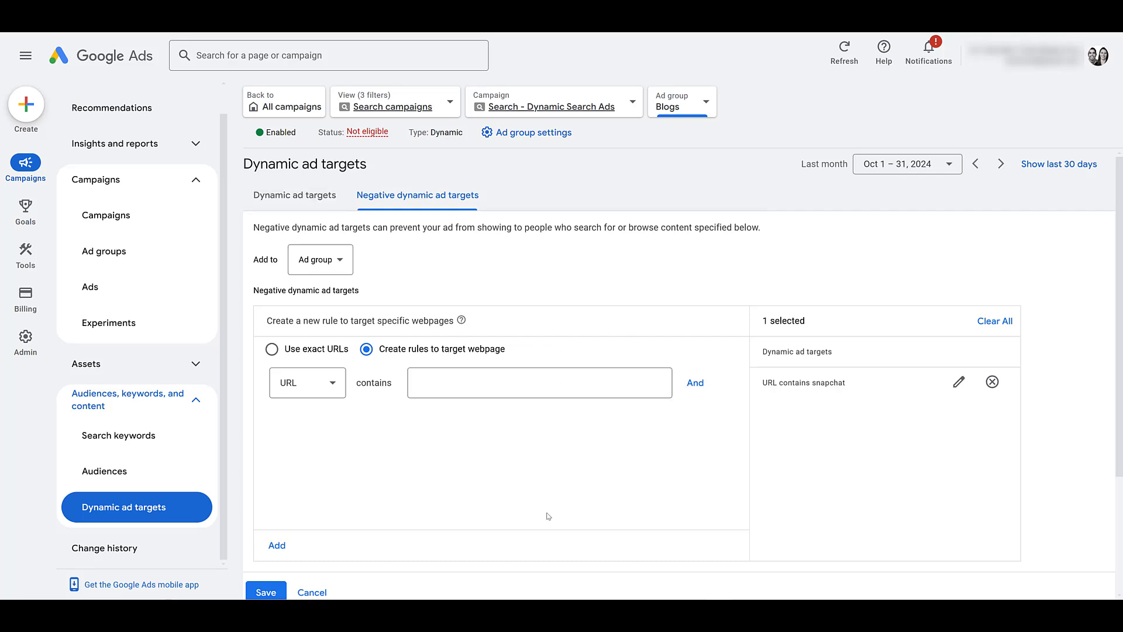
pyautogui.click(555, 382)
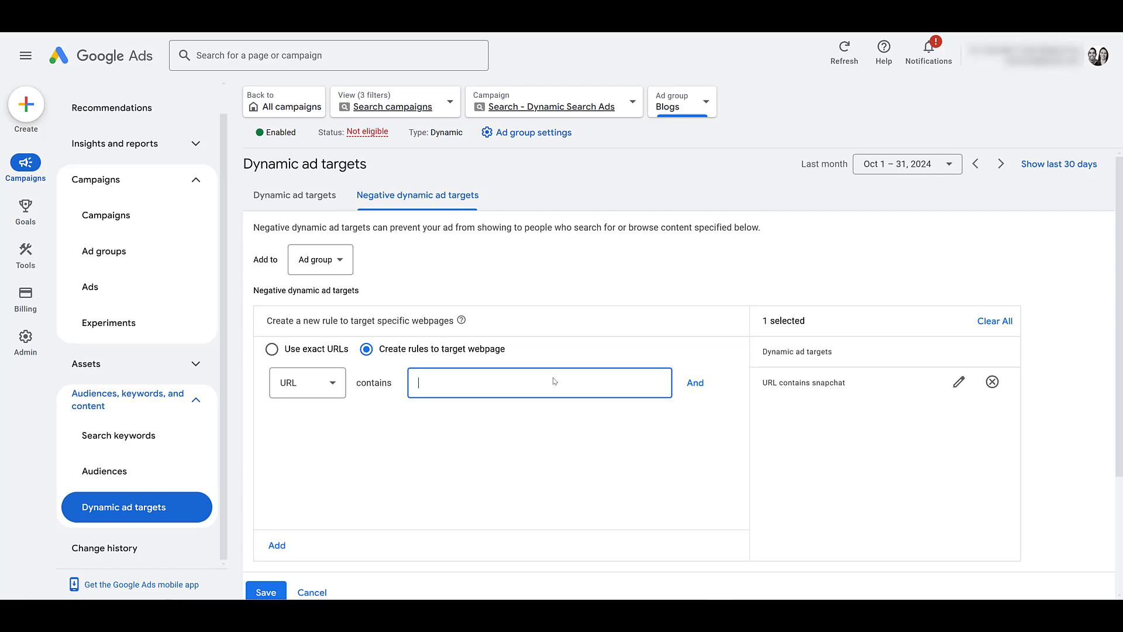
pyautogui.write('2012')
pyautogui.click(278, 546)
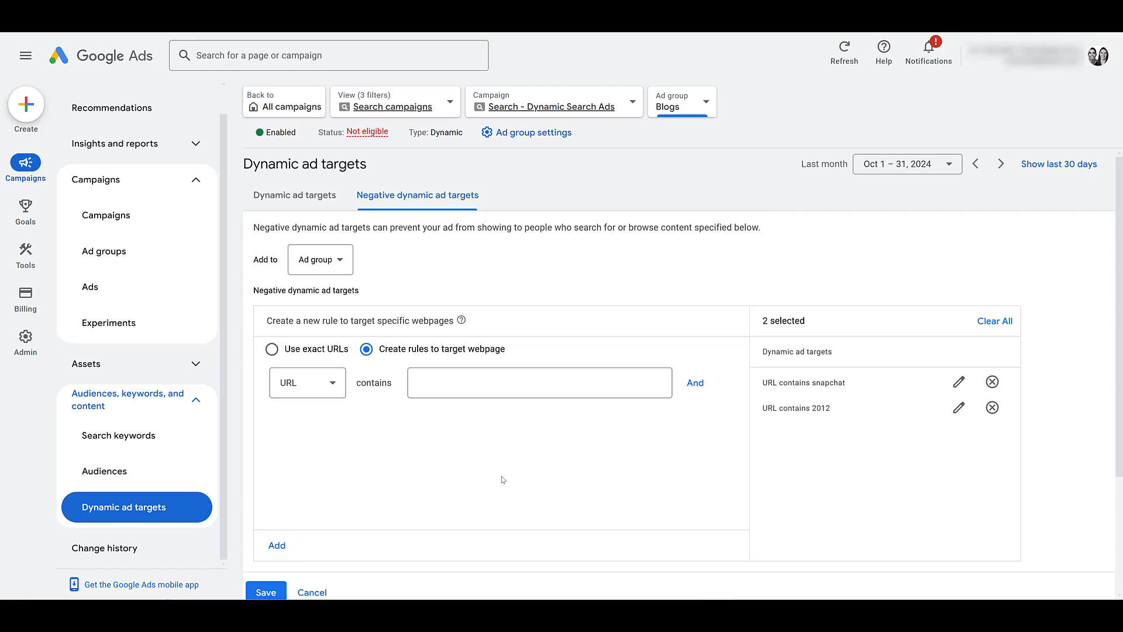
pyautogui.click(272, 594)
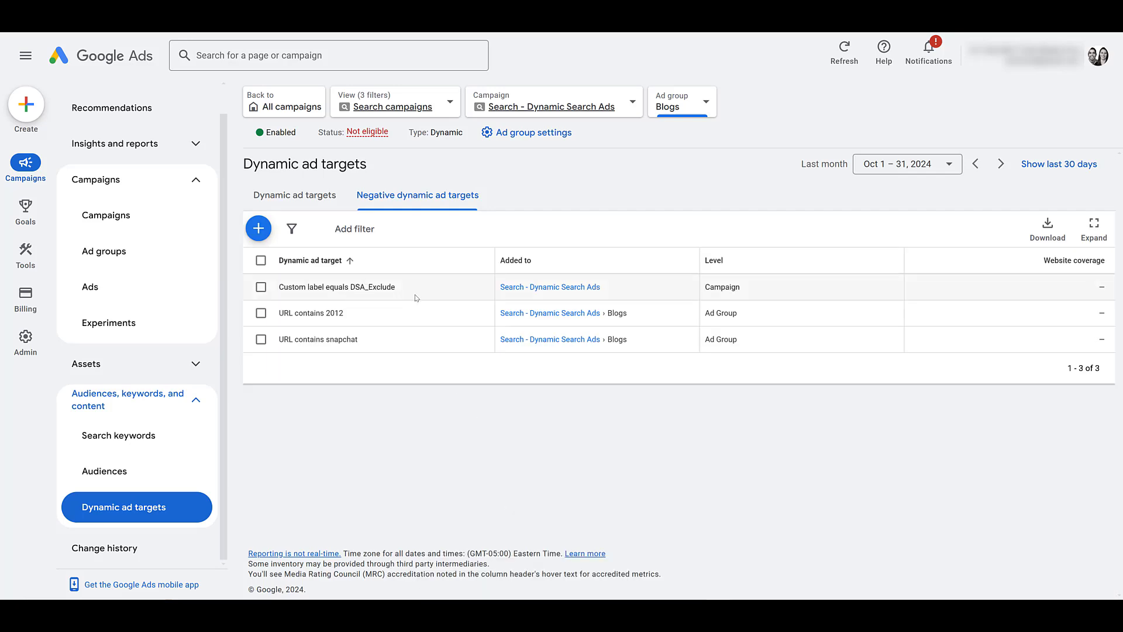
pyautogui.moveTo(350, 287); pyautogui.dragTo(481, 287)
pyautogui.moveTo(20, 268)
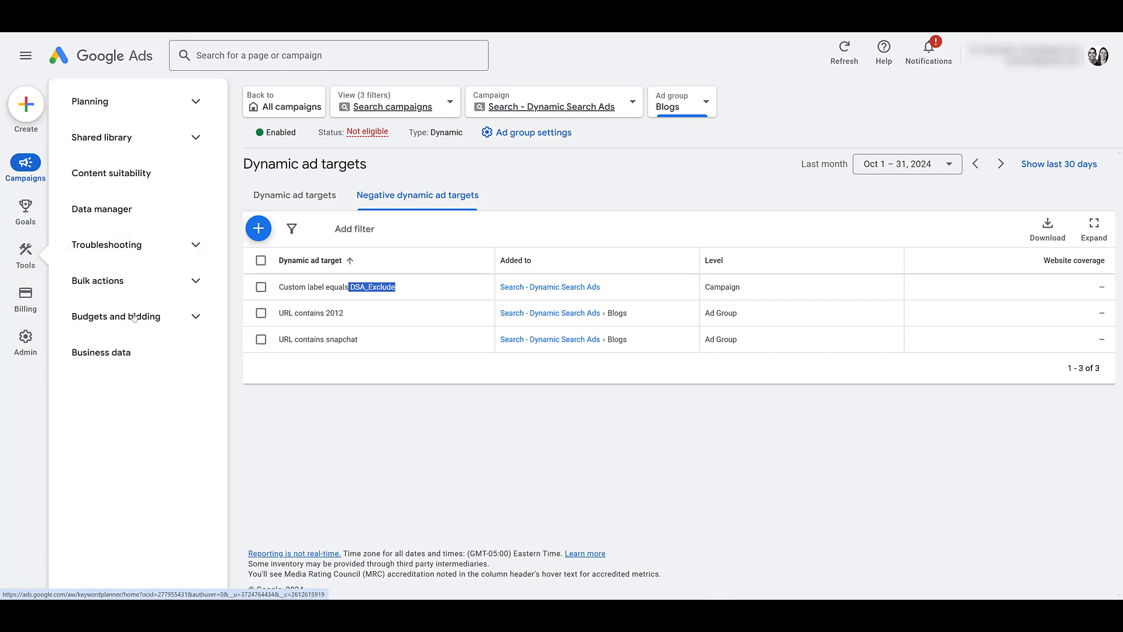
# Open Business data and review the URLs listed in the DSA Page Feed
pyautogui.click(151, 358)
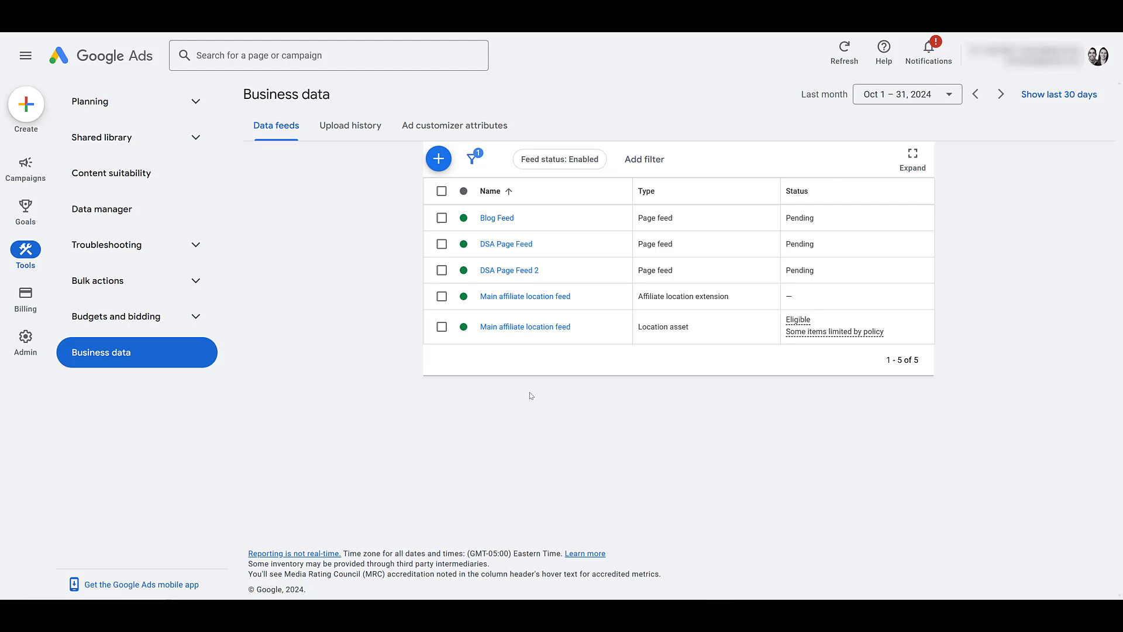
pyautogui.click(519, 245)
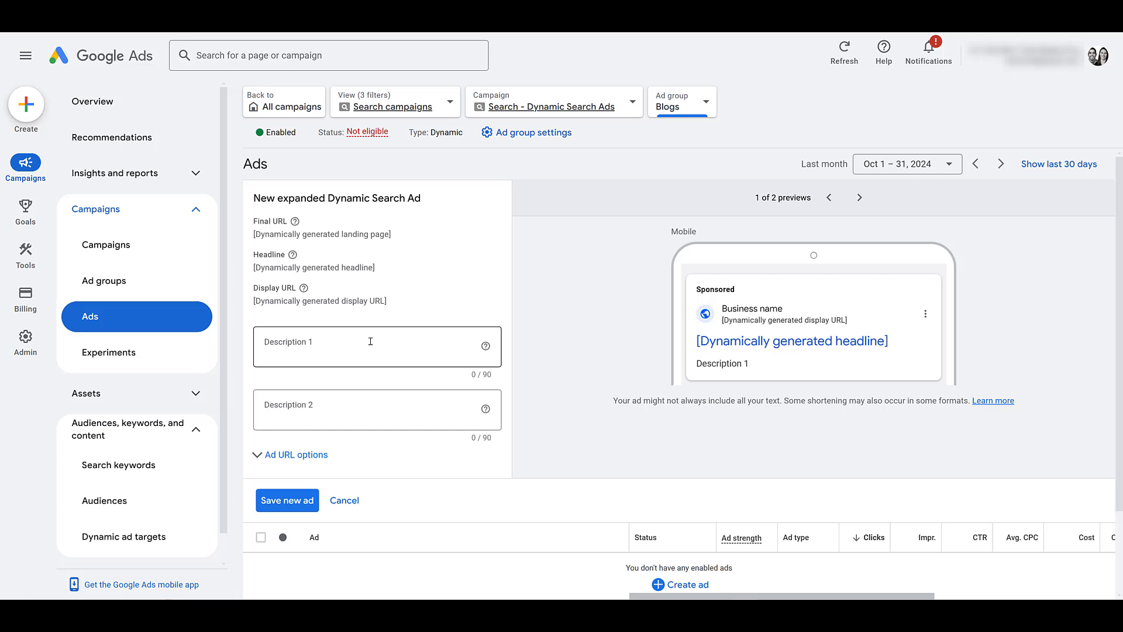
# Type '{' into Description 1 to bring up the Countdown and IF function customizer options
pyautogui.click(370, 342)
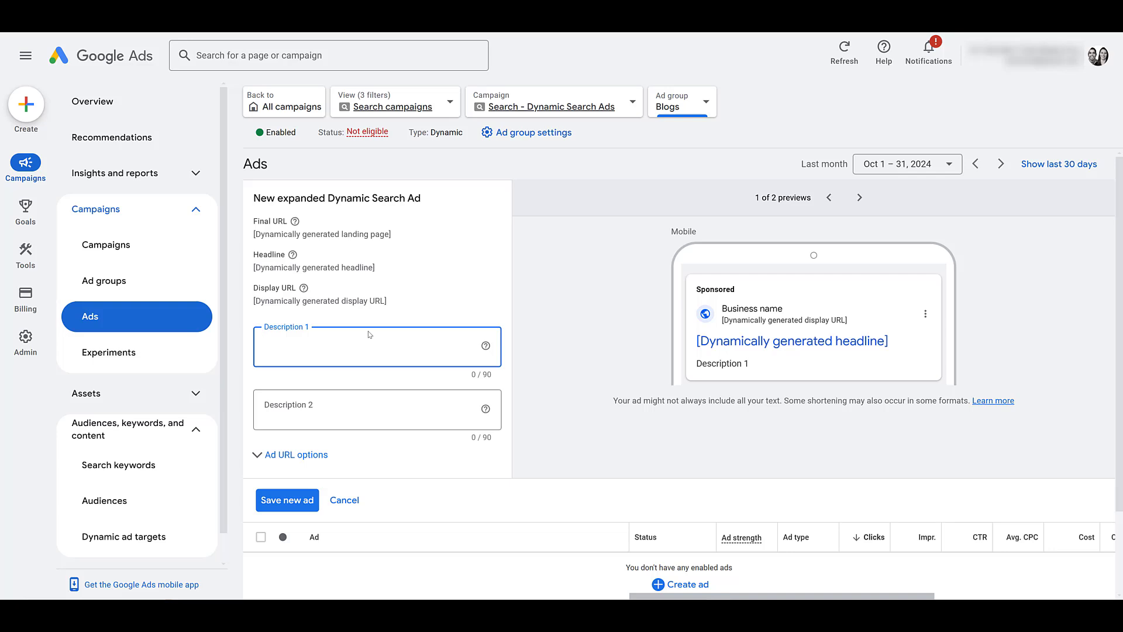
pyautogui.write('{')
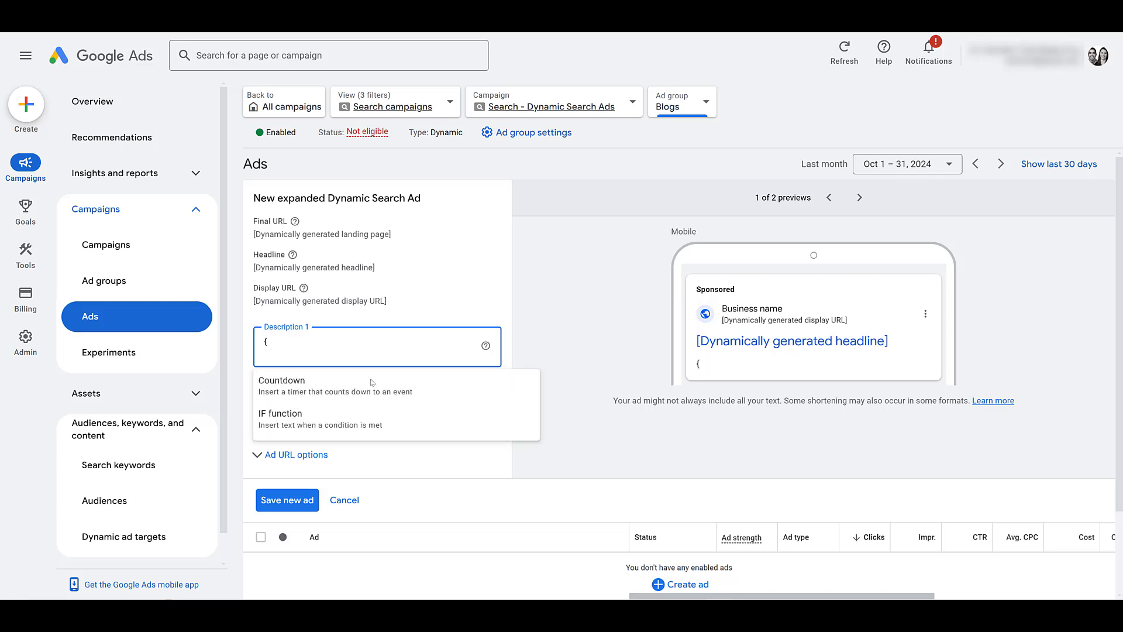
# Build an IF customizer conditioned on the YouTube - Viewed Any Video - 540 Days audience
pyautogui.click(436, 418)
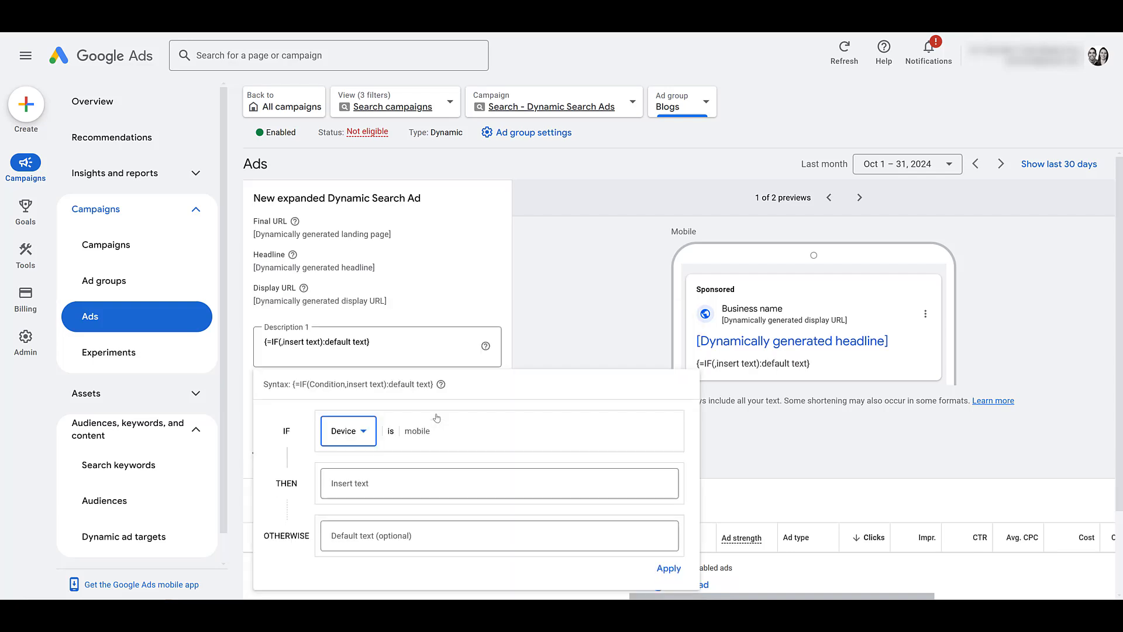
pyautogui.click(363, 436)
pyautogui.click(363, 474)
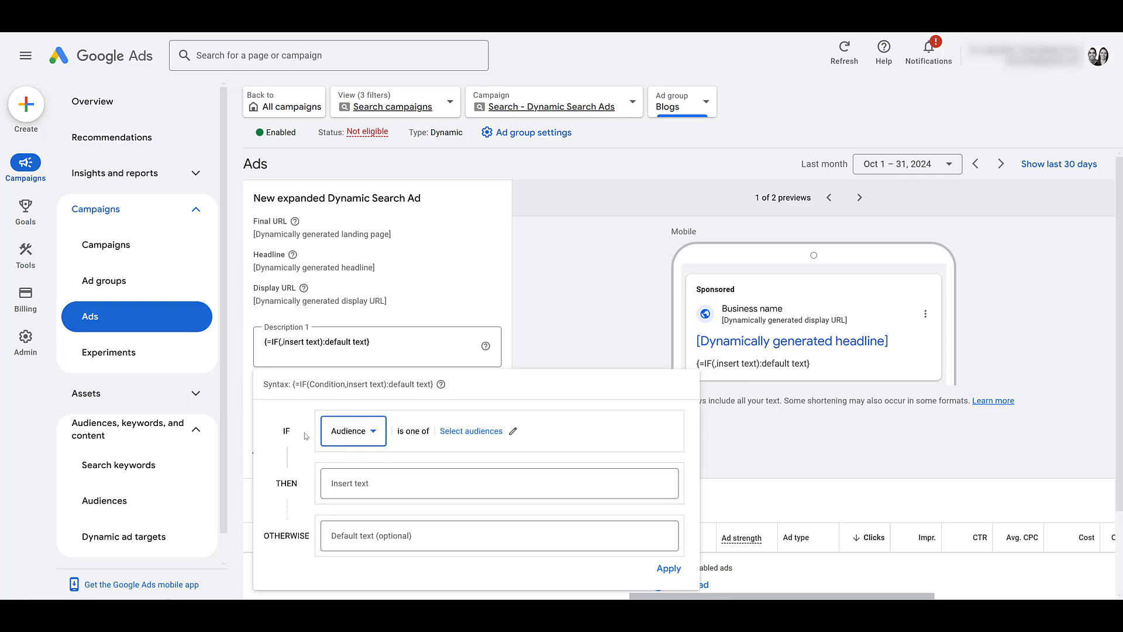
pyautogui.click(493, 437)
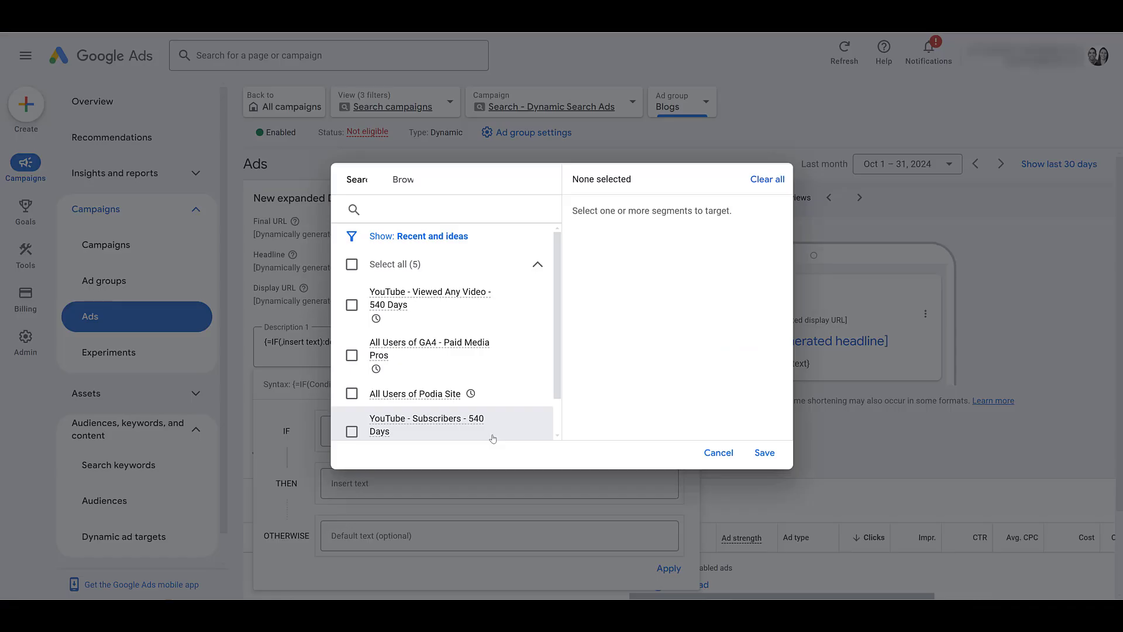
pyautogui.click(454, 314)
pyautogui.click(775, 454)
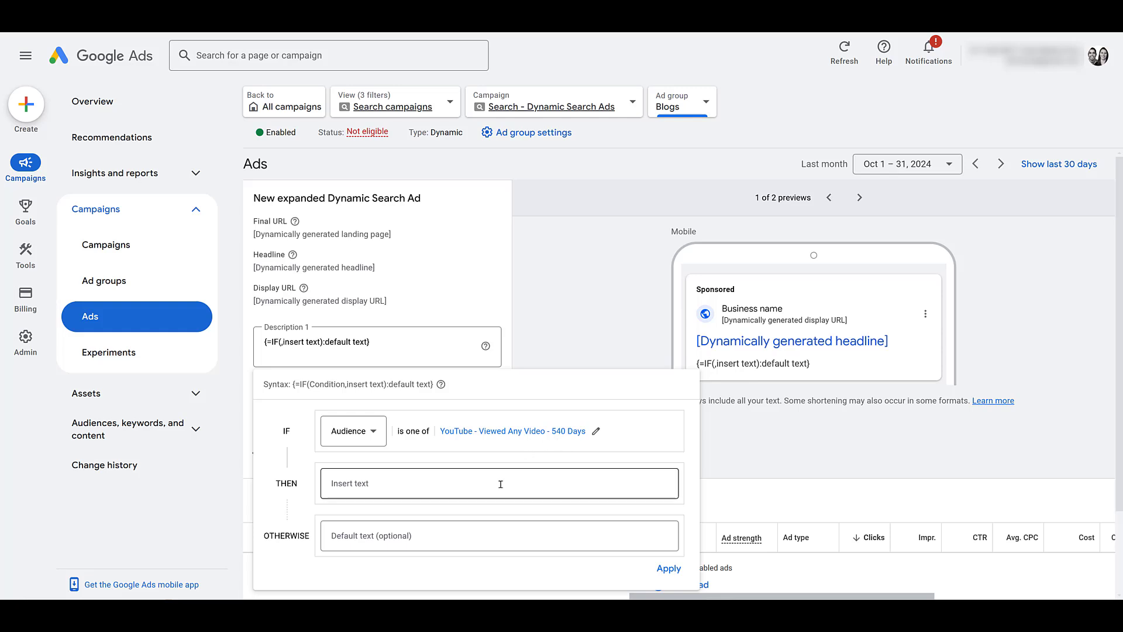
# Use 'You've seen the video now...' for viewers, 'Generic message' otherwise, and apply it
pyautogui.click(501, 484)
pyautogui.write("You've seen the video now...")
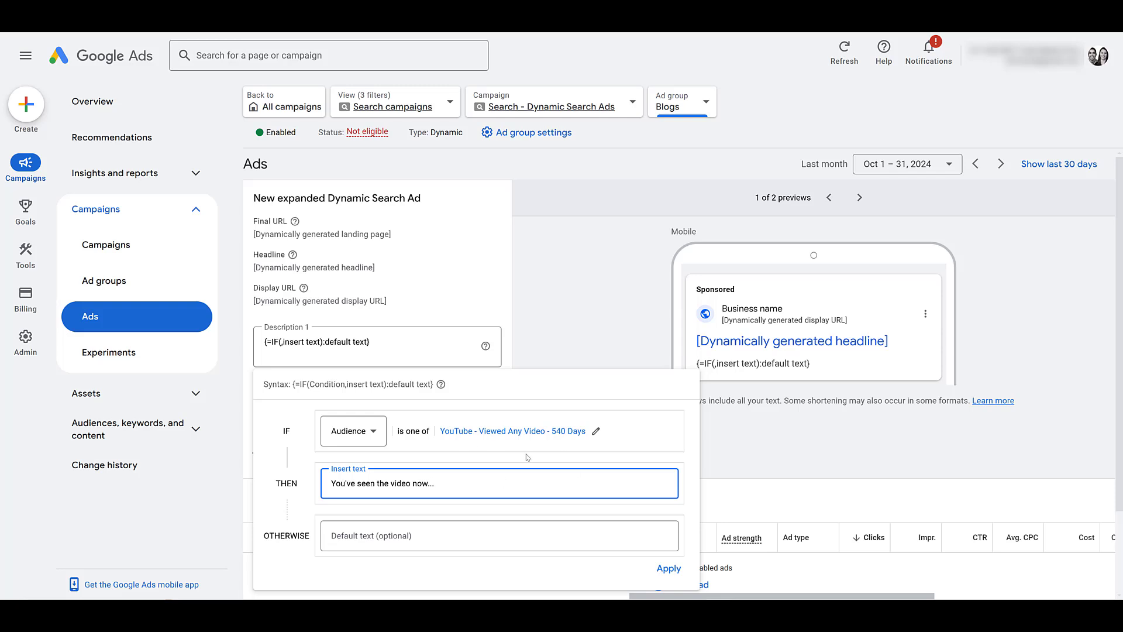
pyautogui.click(429, 538)
pyautogui.write('Generic message')
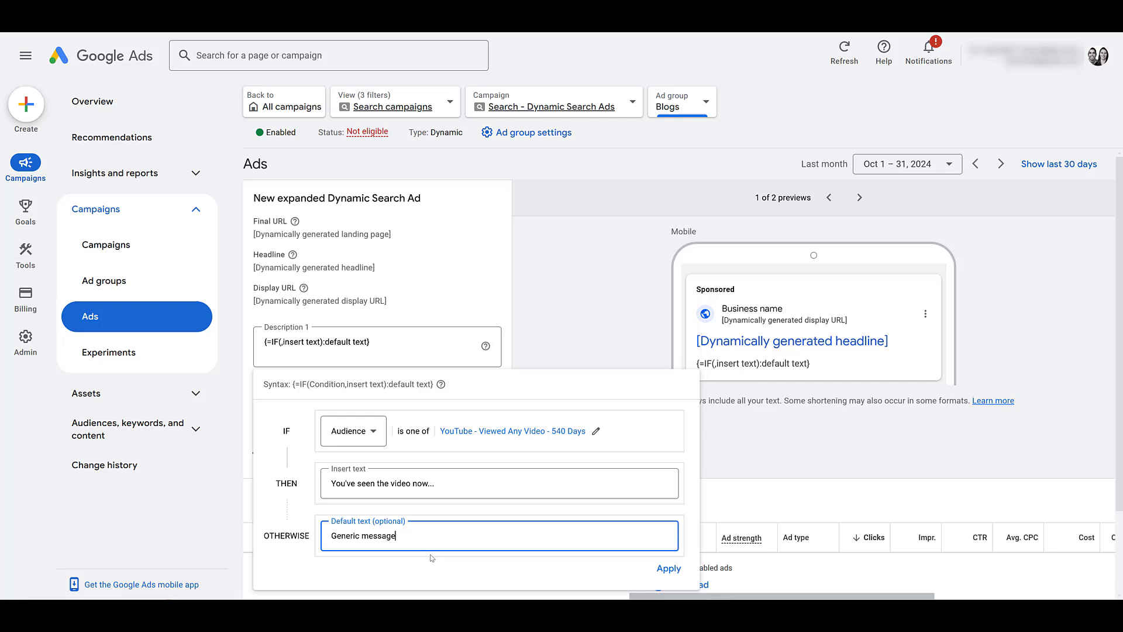
pyautogui.click(435, 569)
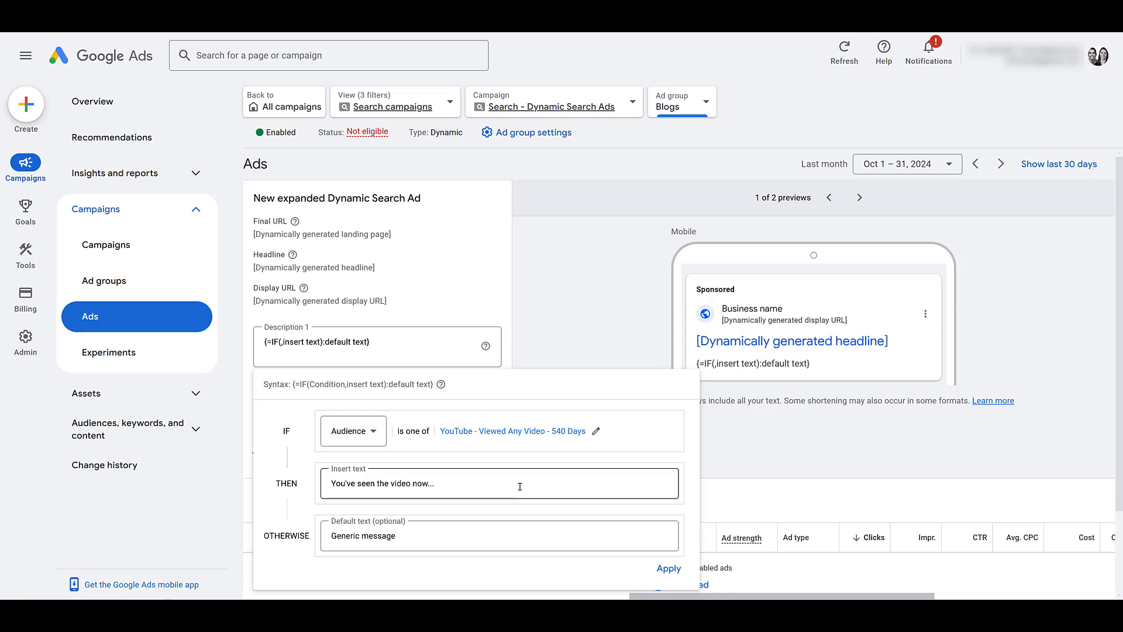
pyautogui.click(670, 571)
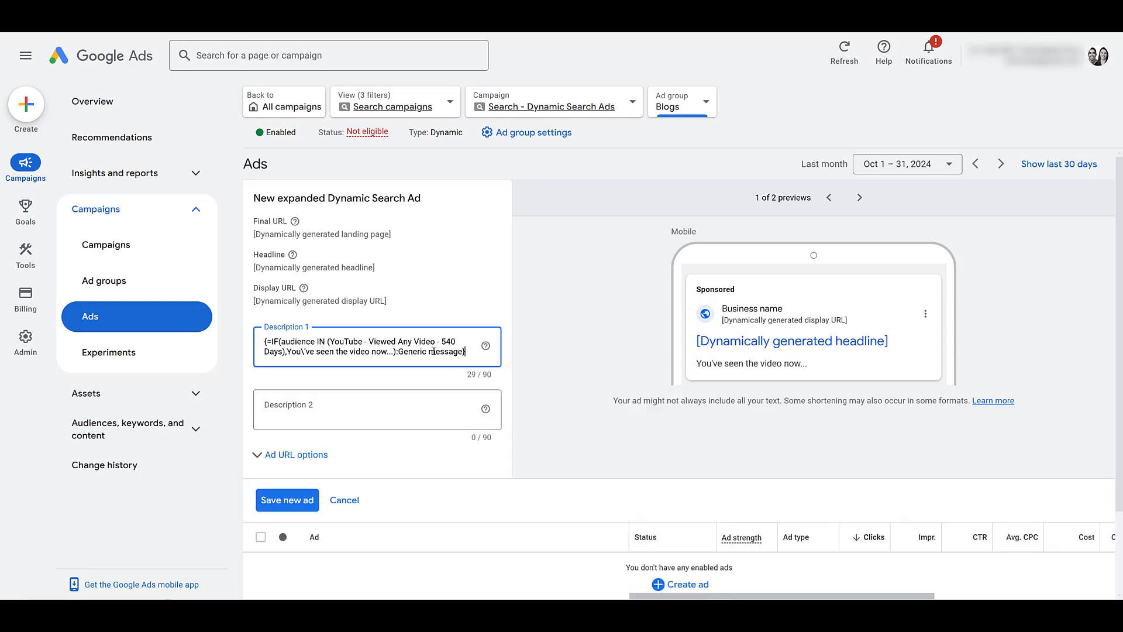
# Insert an IF function into Description 2, then close the condition builder without filling it
pyautogui.click(375, 411)
pyautogui.write('{')
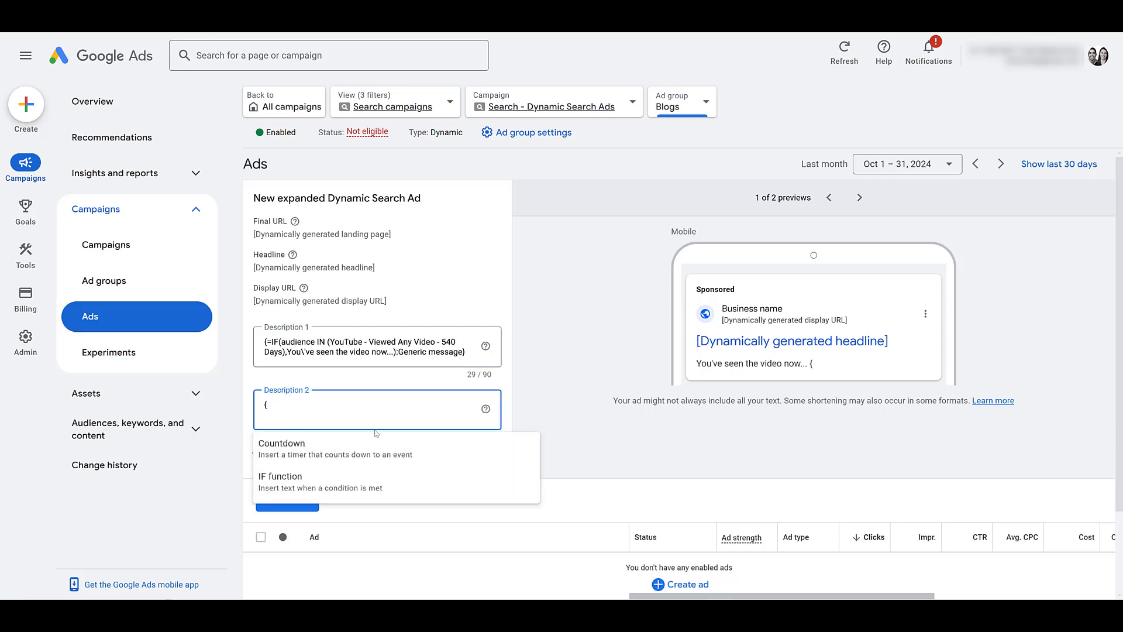
pyautogui.click(355, 483)
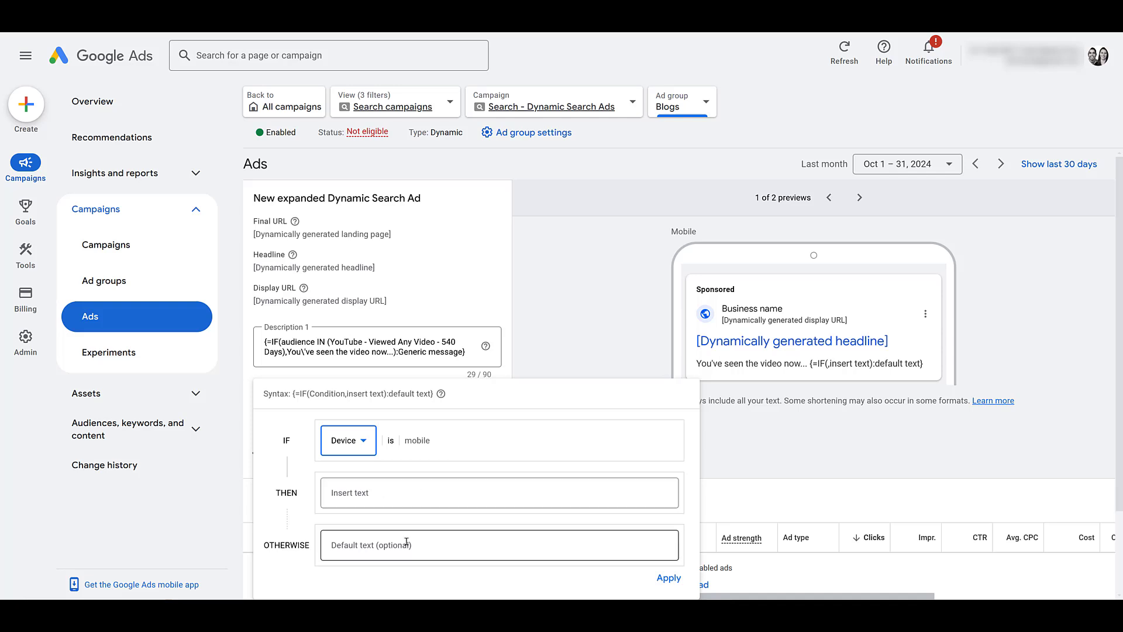
pyautogui.click(606, 364)
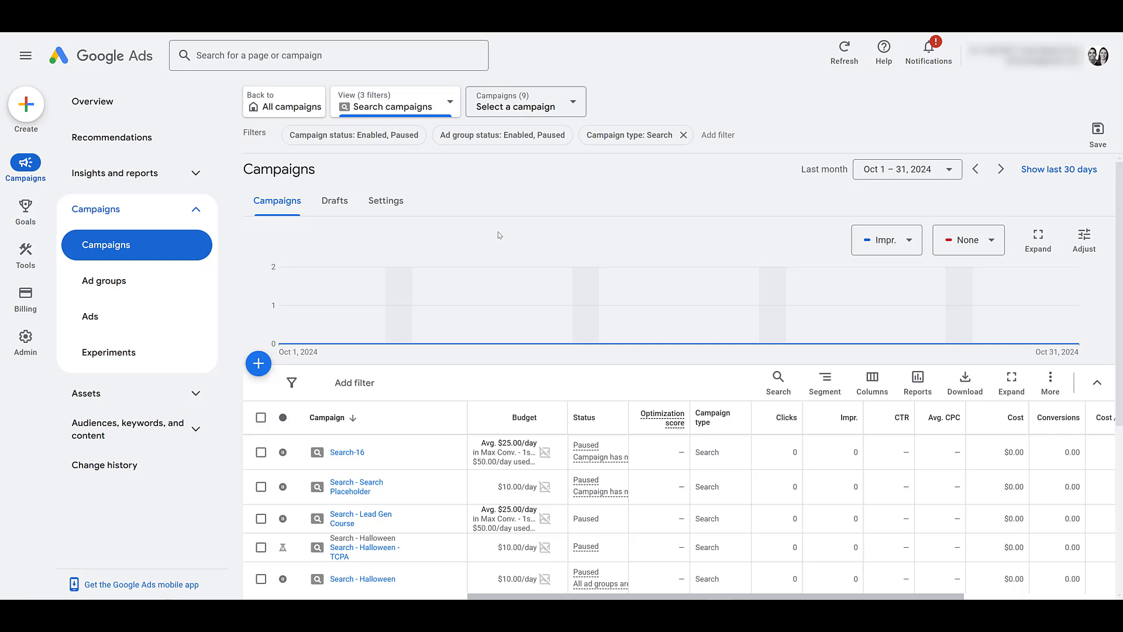
# Download the Search keywords report from Audiences, keywords, and content as a file
pyautogui.click(197, 429)
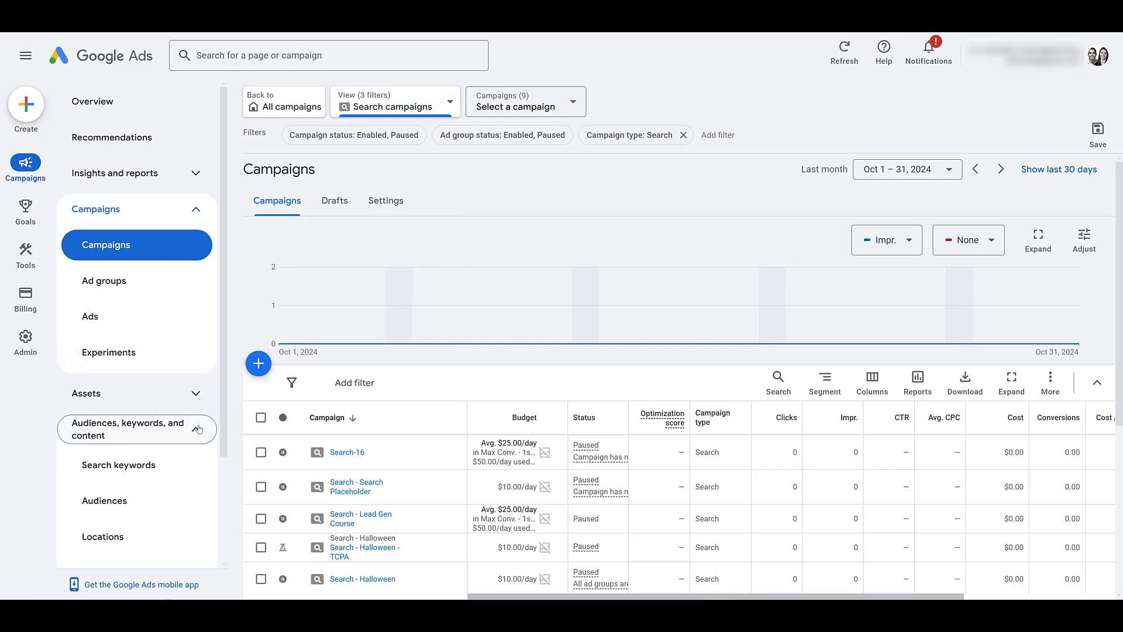
pyautogui.click(182, 472)
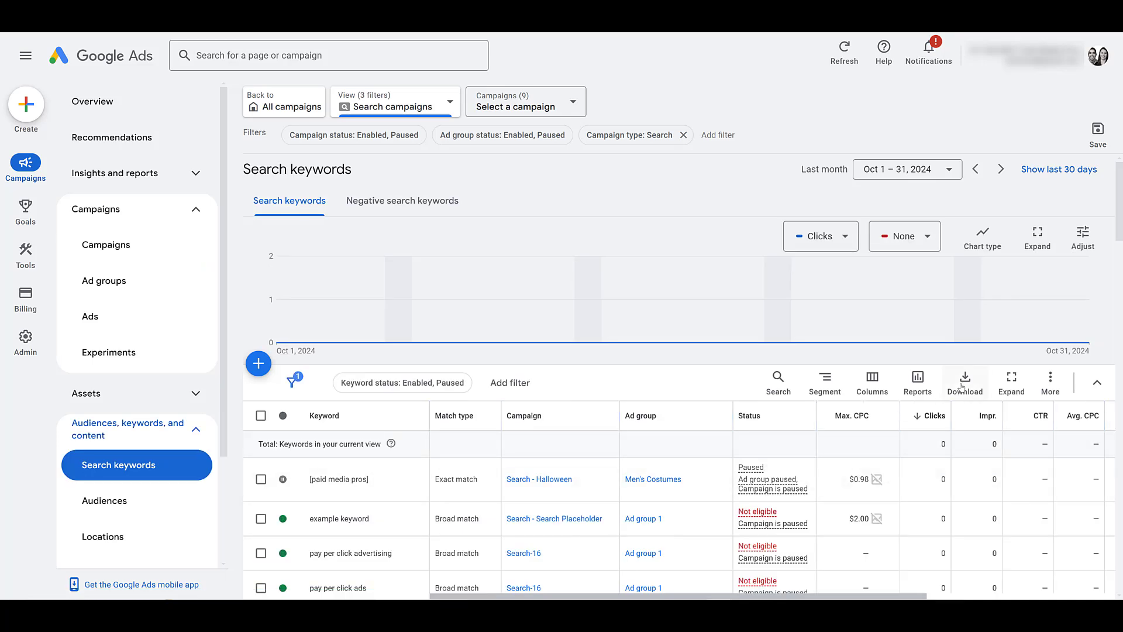
pyautogui.click(963, 386)
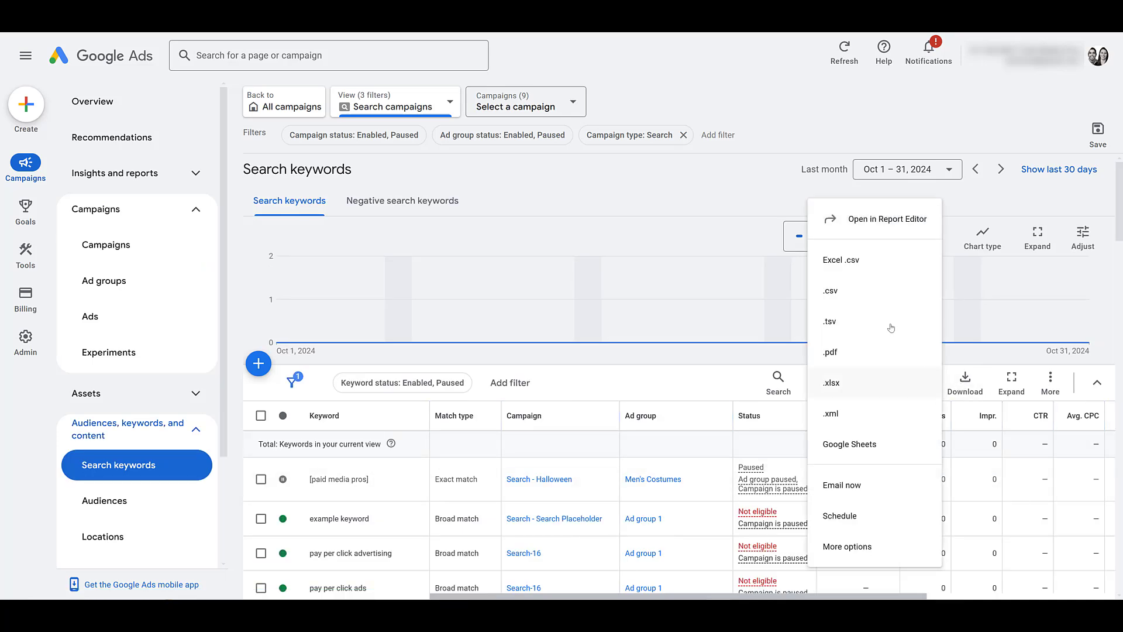
pyautogui.click(865, 293)
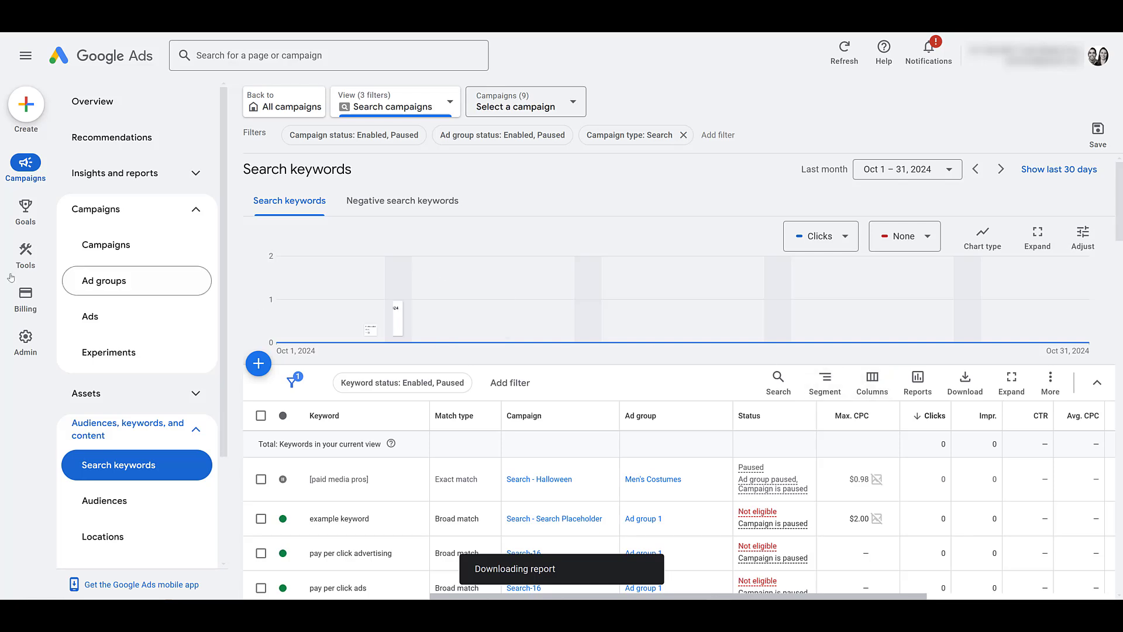
# Go to the negative keyword lists in the Shared library
pyautogui.moveTo(25, 255)
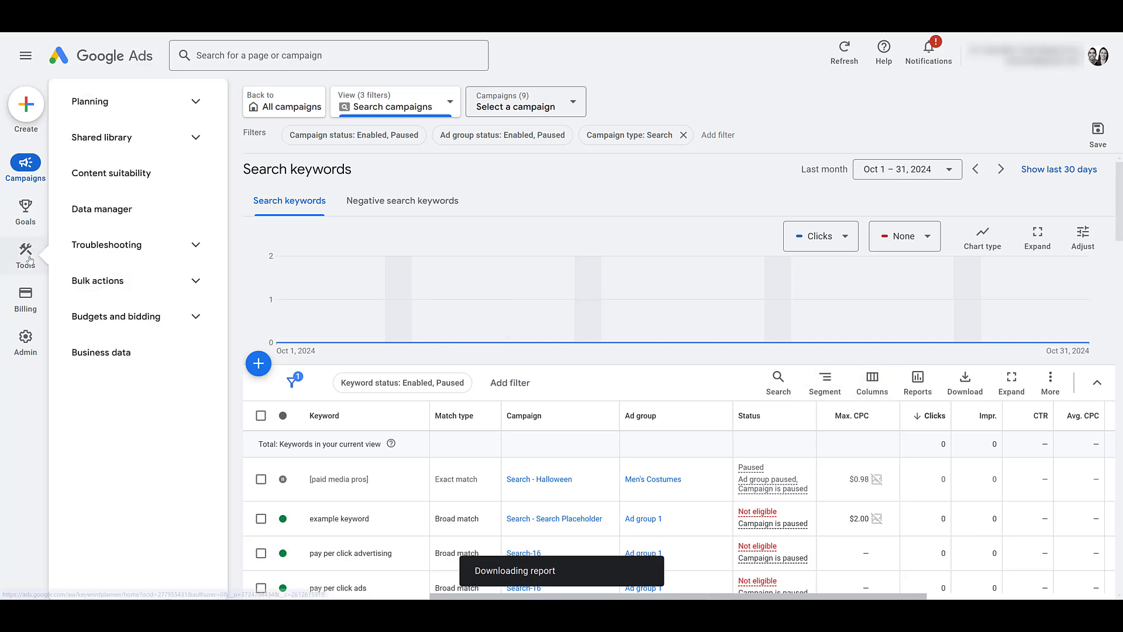
pyautogui.click(183, 145)
pyautogui.click(163, 217)
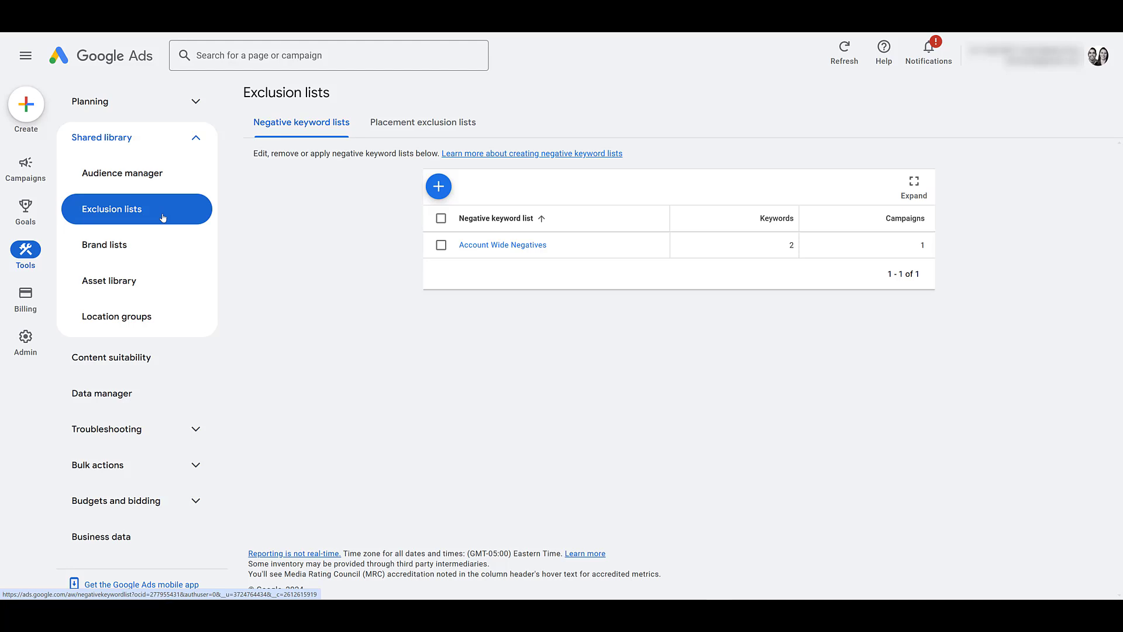
# Create the list 'DSA - (Active Keywords)' with the pasted bracketed keywords and save it
pyautogui.click(439, 187)
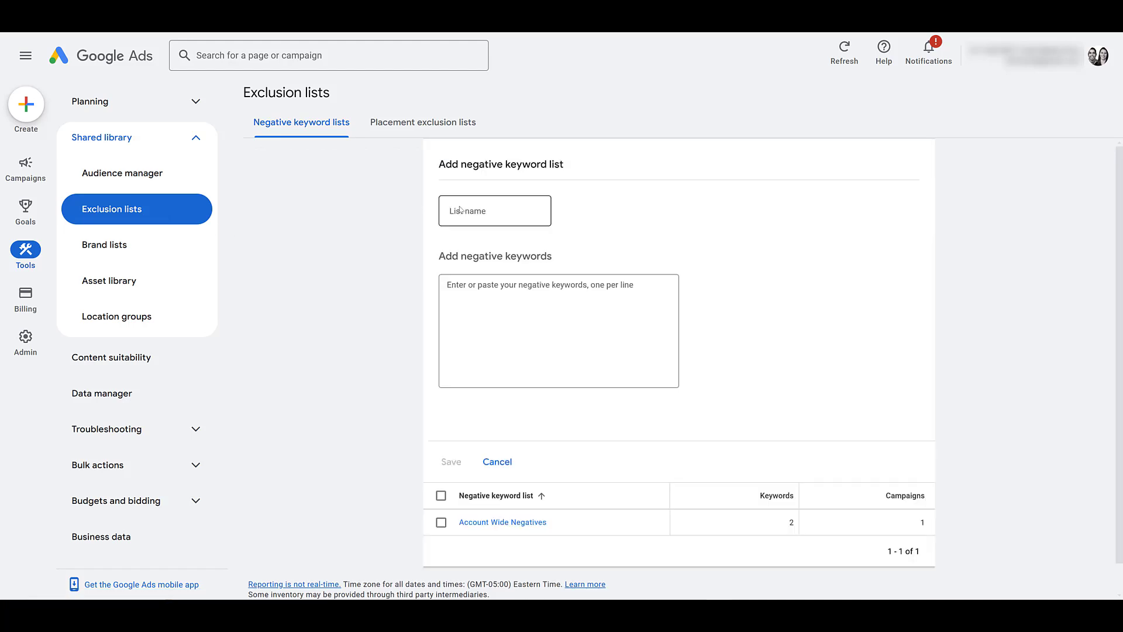
pyautogui.click(494, 210)
pyautogui.write('DSA - (Active Keywords)')
pyautogui.click(550, 280)
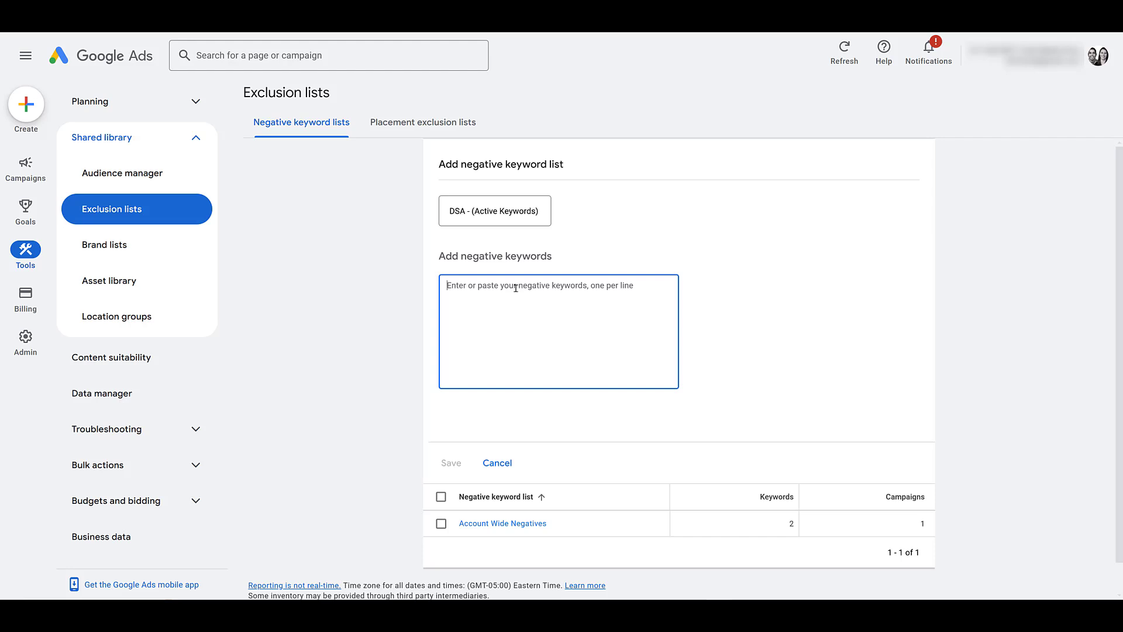
pyautogui.hotkey('ctrl', 'v')
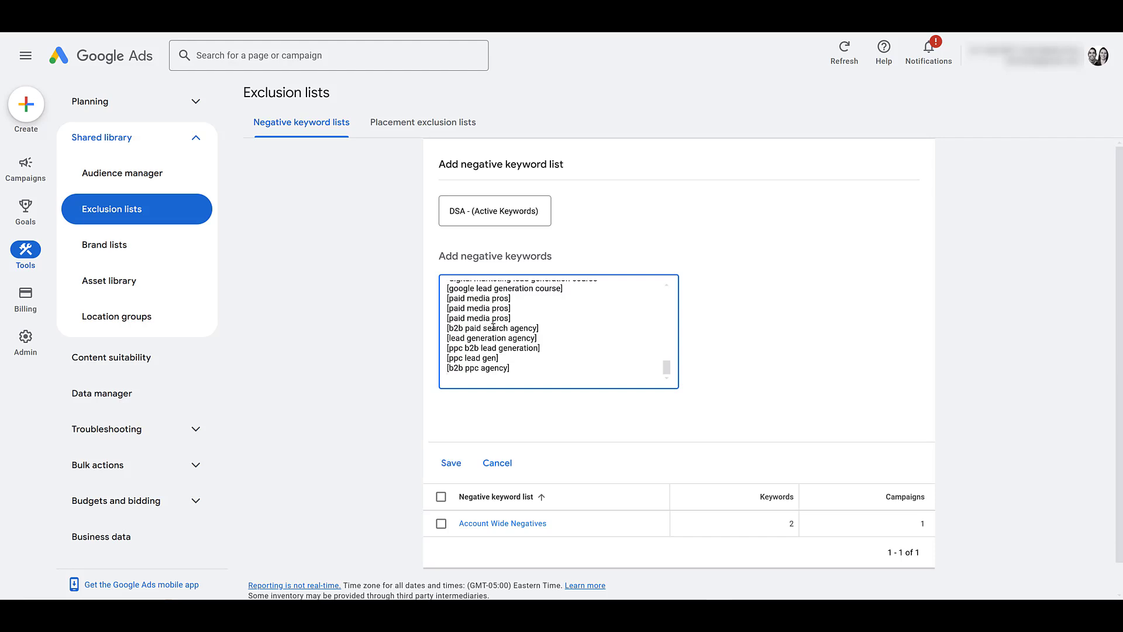
pyautogui.click(452, 465)
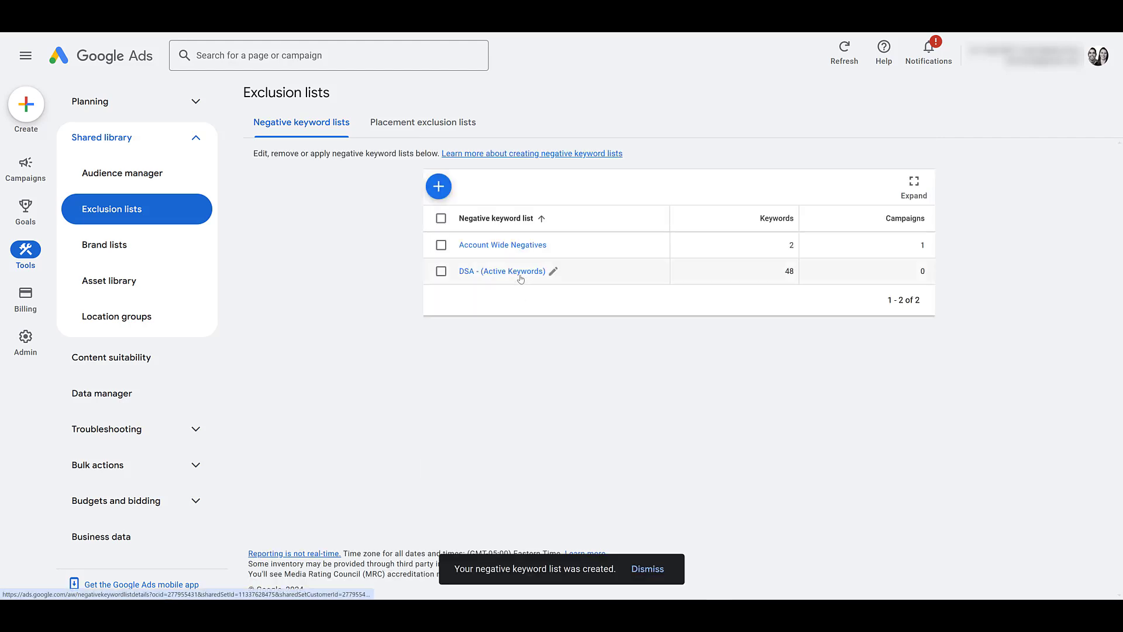
# Apply the DSA - (Active Keywords) list to the campaigns found by searching 'DSA' and 'dynamic'
pyautogui.click(520, 272)
pyautogui.scroll(-3, 498, 409)
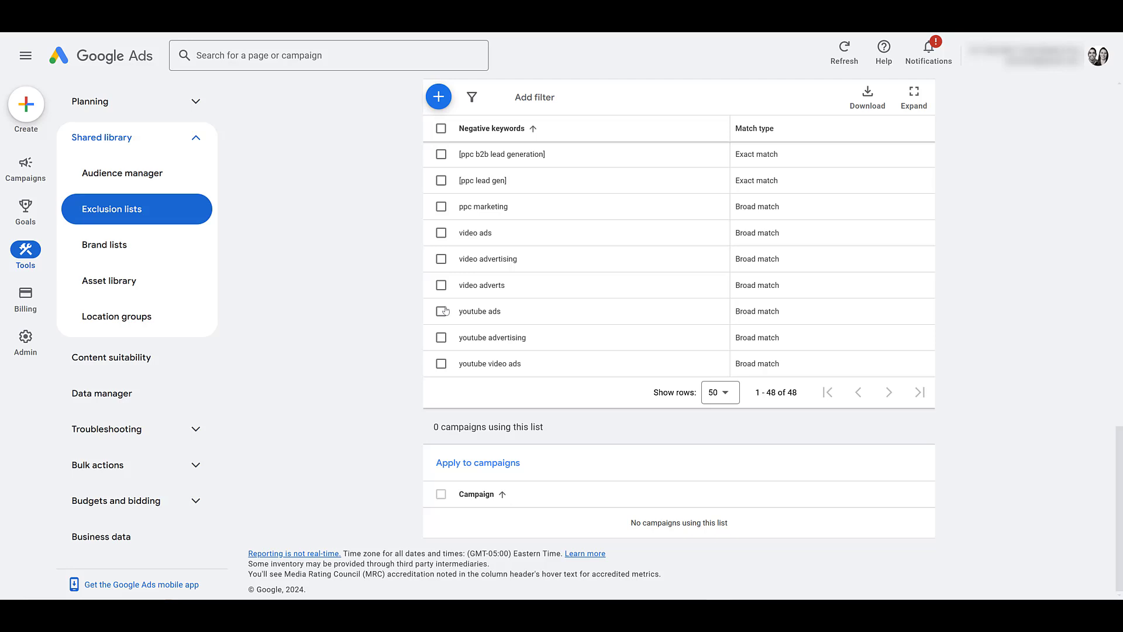
pyautogui.click(495, 463)
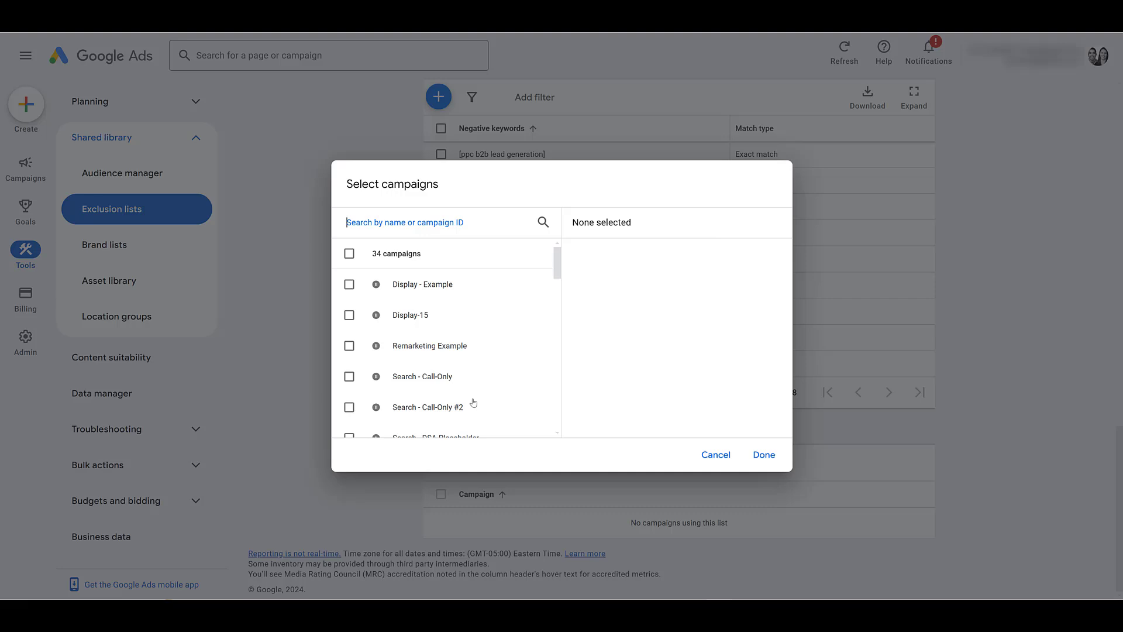
pyautogui.write('DSA')
pyautogui.click(350, 284)
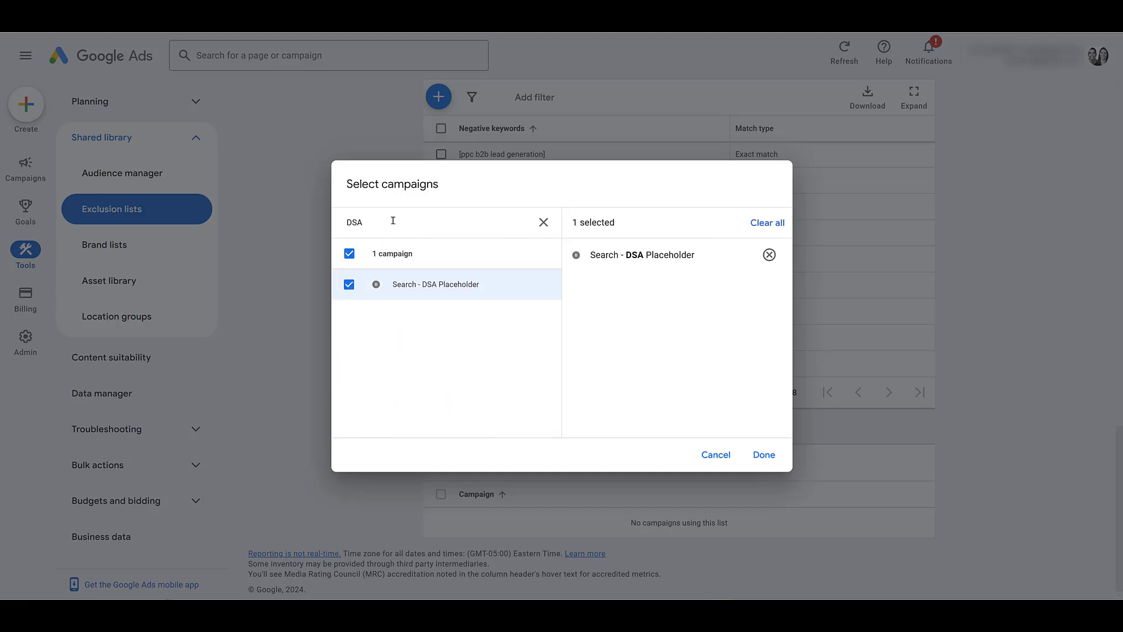
pyautogui.moveTo(374, 222); pyautogui.dragTo(302, 220)
pyautogui.write('dynamic')
pyautogui.click(349, 284)
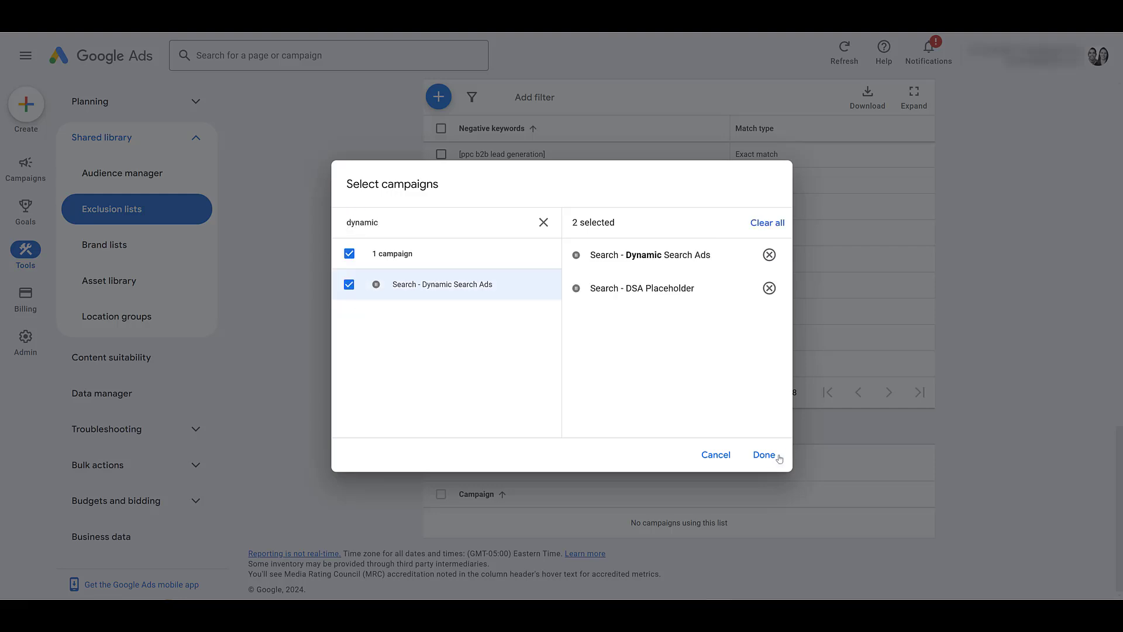
pyautogui.click(764, 455)
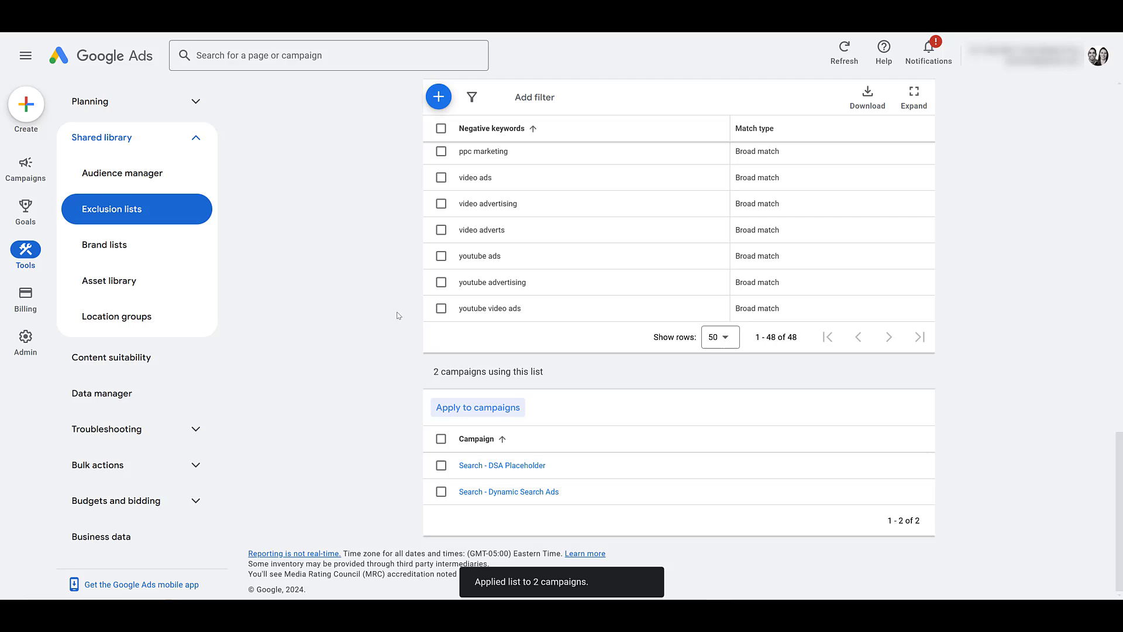